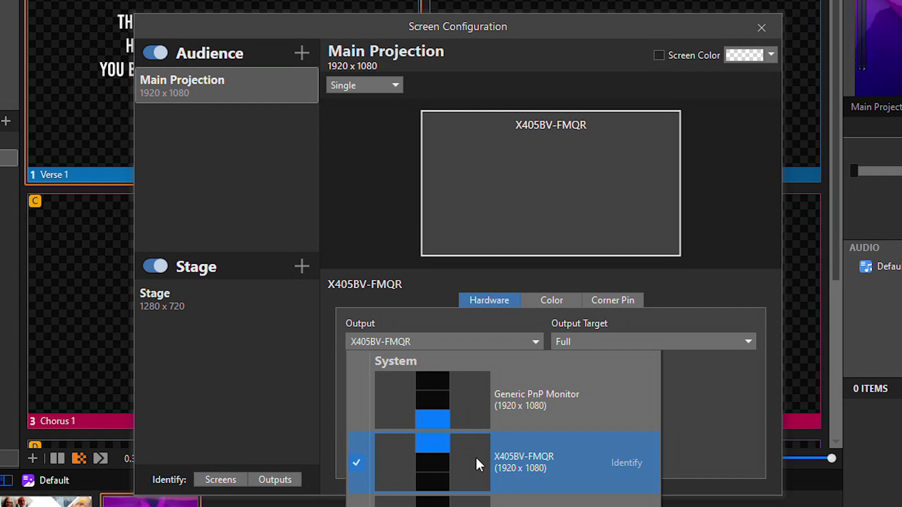
Step: Assign the X405BV-FMQR output to Main Projection and add a second audience screen on the BMD HDMI output
{"action": "left_click", "coordinate": [527, 468]}
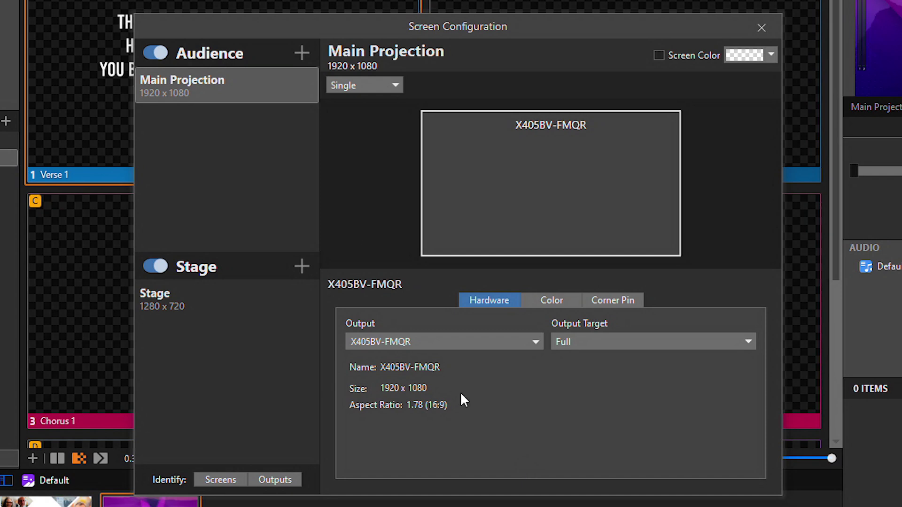
{"action": "left_click", "coordinate": [303, 55]}
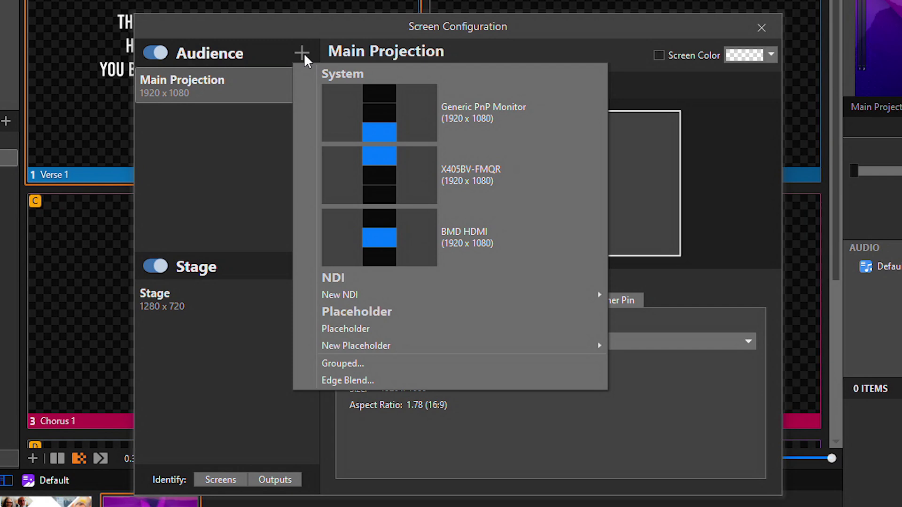
{"action": "left_click", "coordinate": [461, 244]}
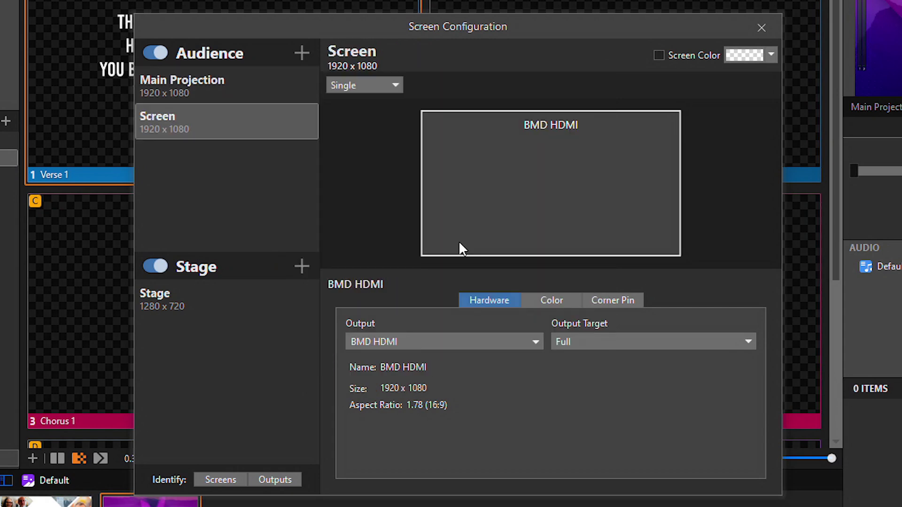
Step: Rename the new BMD HDMI audience screen as Overlay and close the screen configuration
{"action": "right_click", "coordinate": [172, 125]}
{"action": "left_click", "coordinate": [218, 131]}
{"action": "type", "text": "Overlay"}
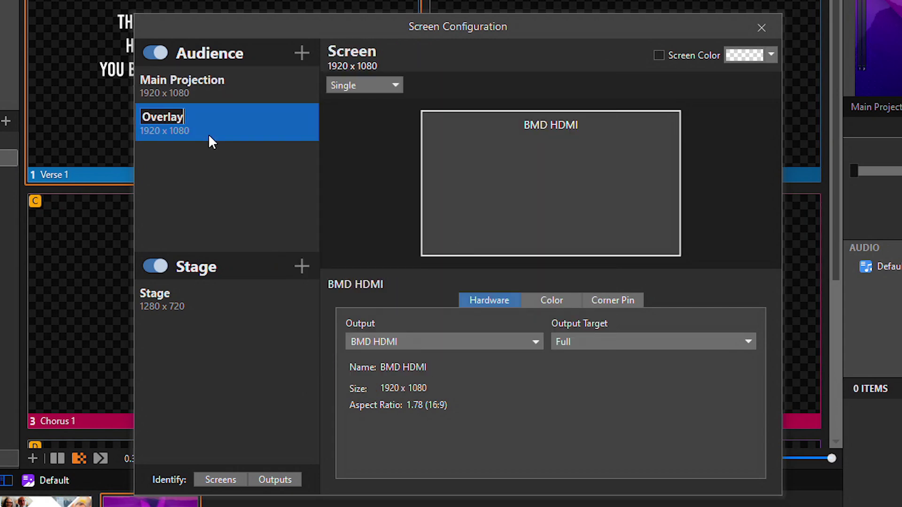
{"action": "key", "text": "Return"}
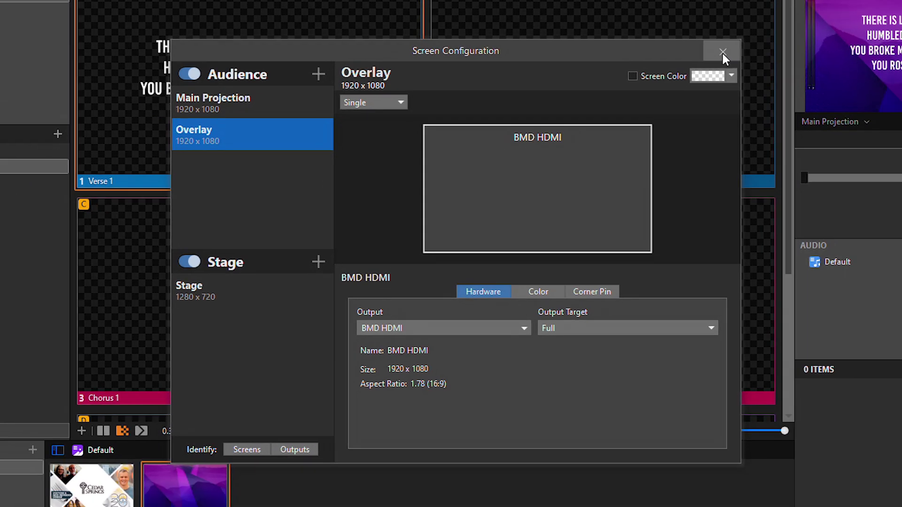
{"action": "left_click", "coordinate": [761, 28]}
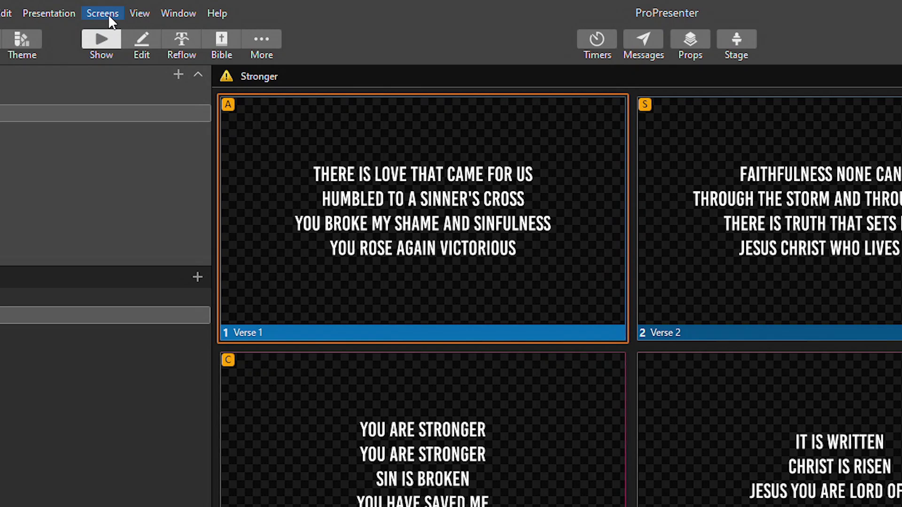
Step: Edit the audience Looks with Media turned off for Overlay and Main Projection's presentation theme set to None
{"action": "left_click", "coordinate": [108, 11]}
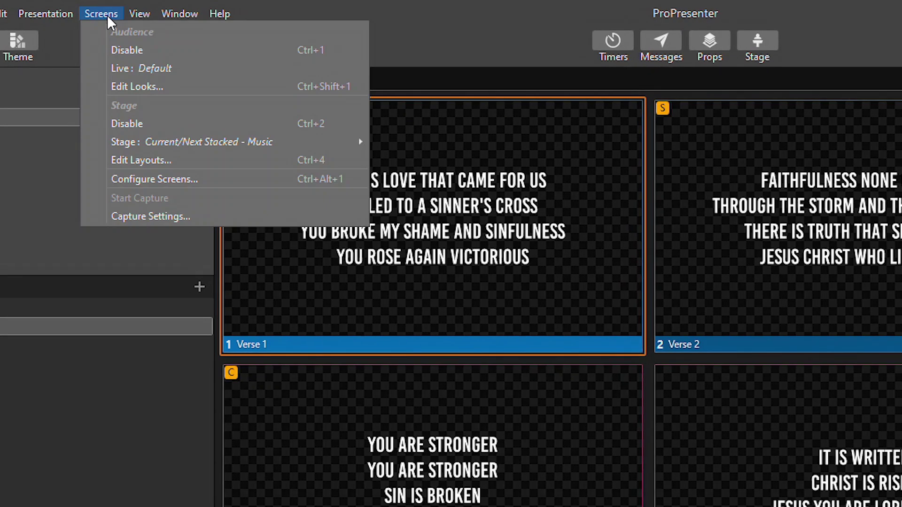
{"action": "left_click", "coordinate": [132, 86]}
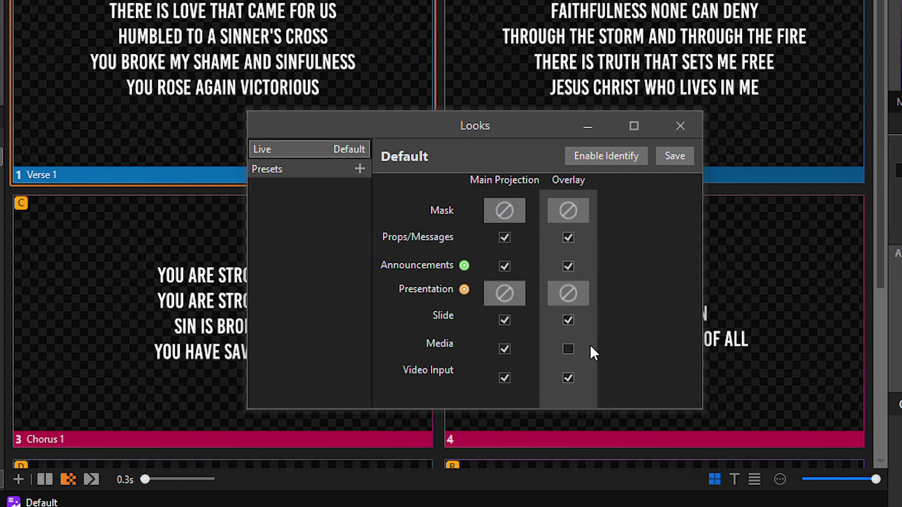
{"action": "left_click", "coordinate": [503, 295]}
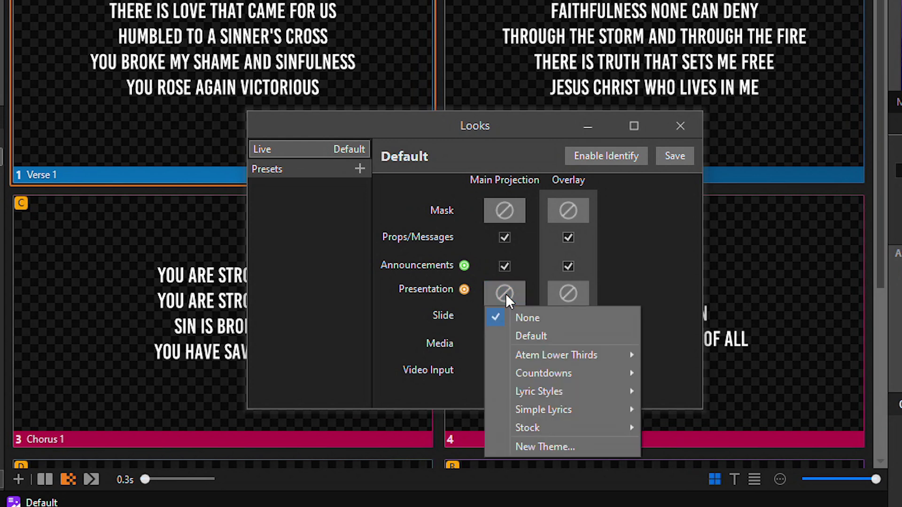
{"action": "left_click", "coordinate": [531, 316]}
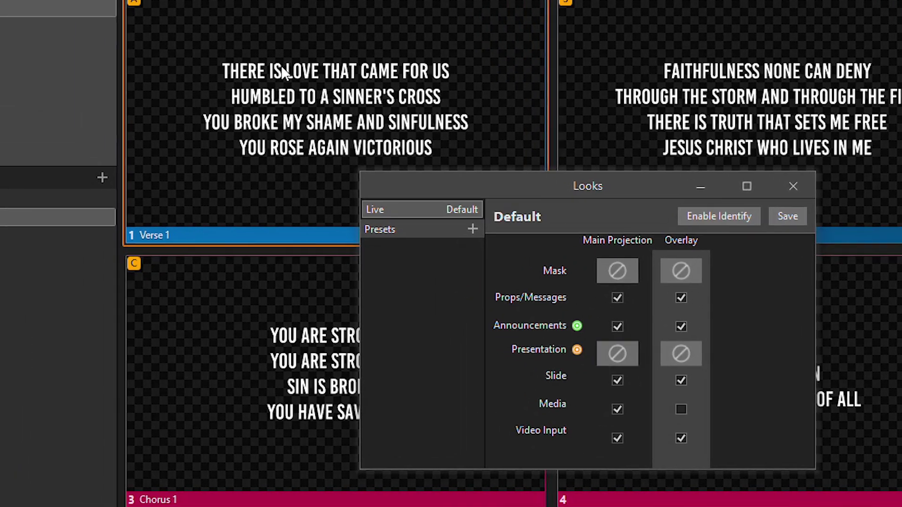
{"action": "left_click", "coordinate": [136, 43]}
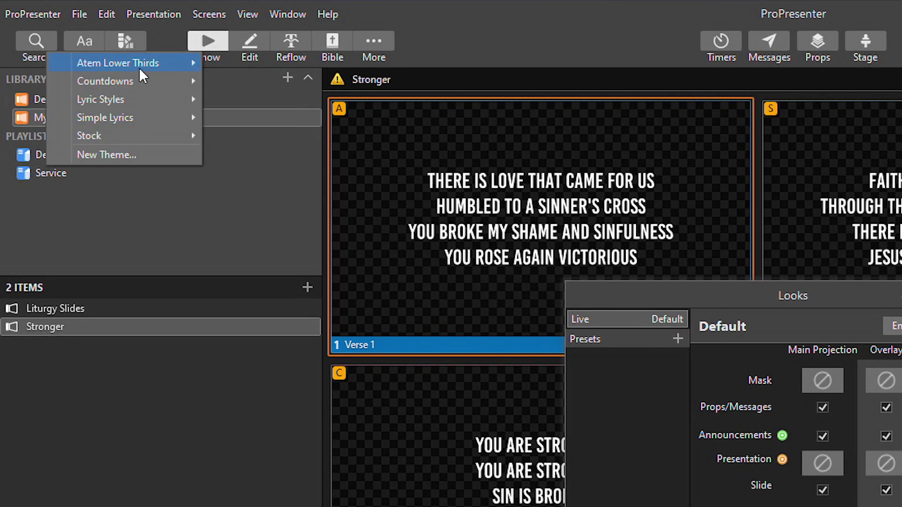
{"action": "left_click", "coordinate": [139, 40]}
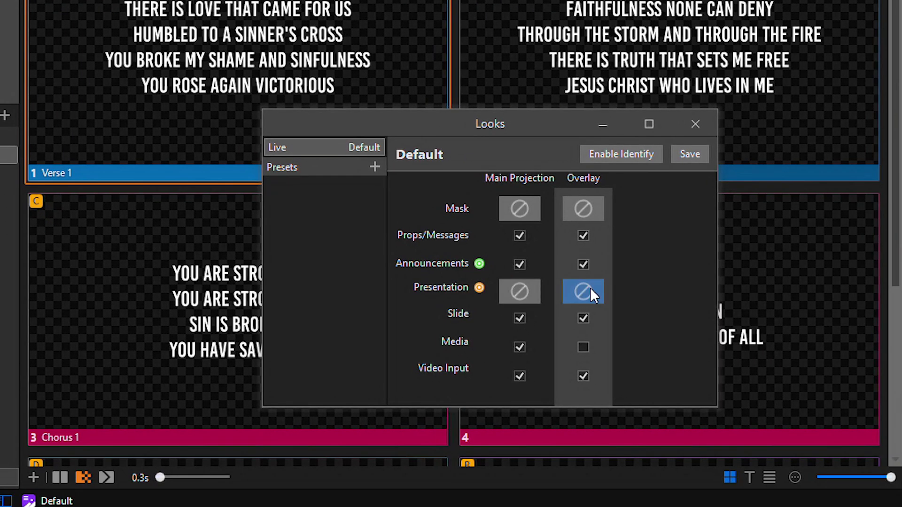
Step: Set the Overlay screen's presentation theme to the Stock Contemporary Lyrics slide and close the Looks window
{"action": "left_click", "coordinate": [584, 292]}
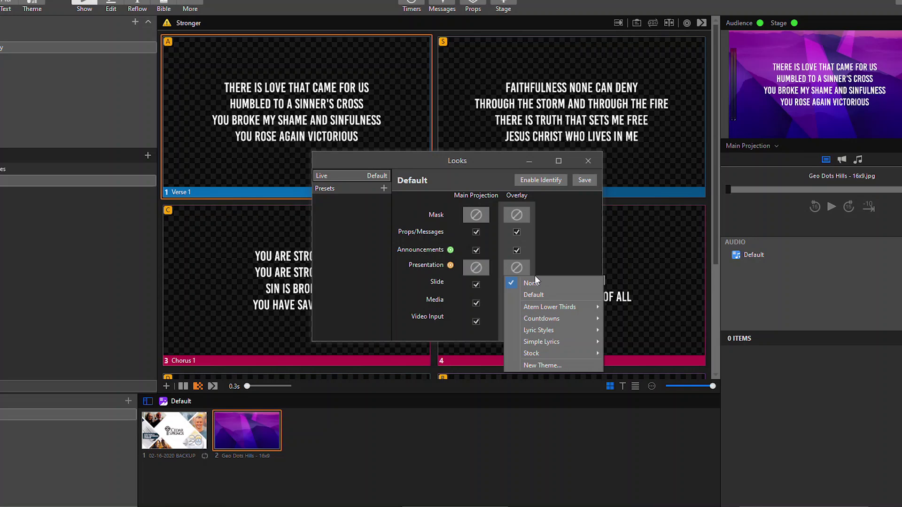
{"action": "mouse_move", "coordinate": [634, 426]}
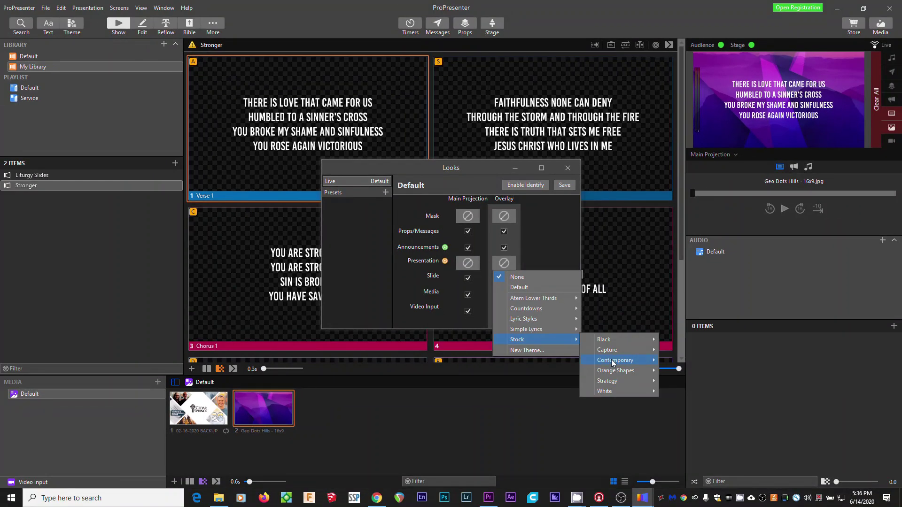
{"action": "mouse_move", "coordinate": [611, 361]}
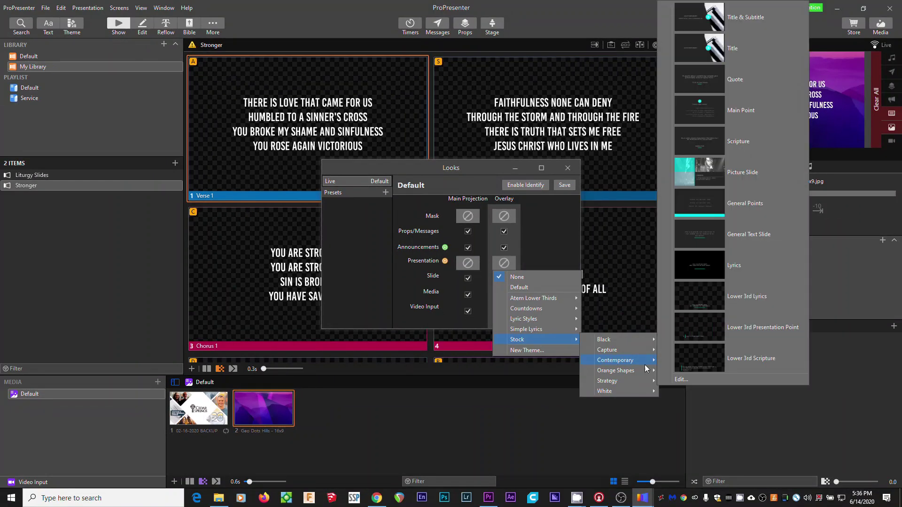
{"action": "left_click", "coordinate": [720, 268]}
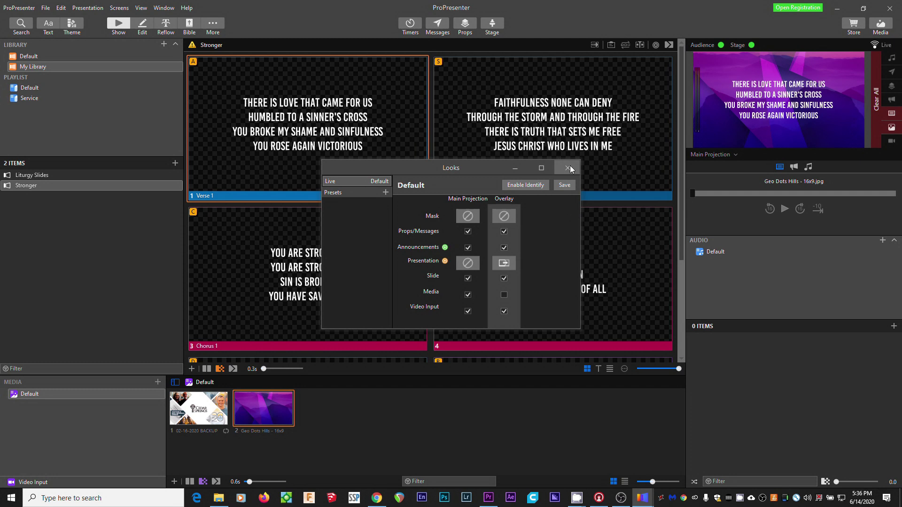
{"action": "left_click", "coordinate": [568, 168]}
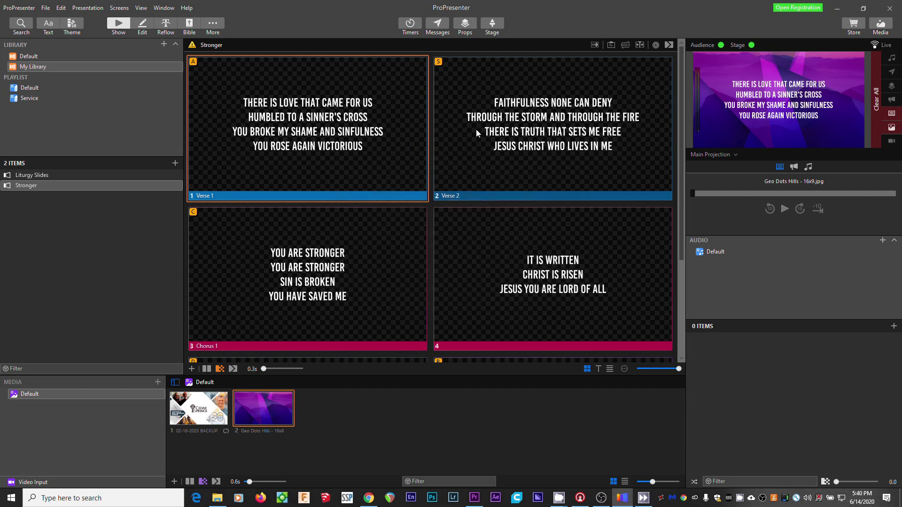
Step: Send the Verse 2 slide of Stronger live and switch the output preview to the Overlay screen
{"action": "left_click", "coordinate": [478, 134]}
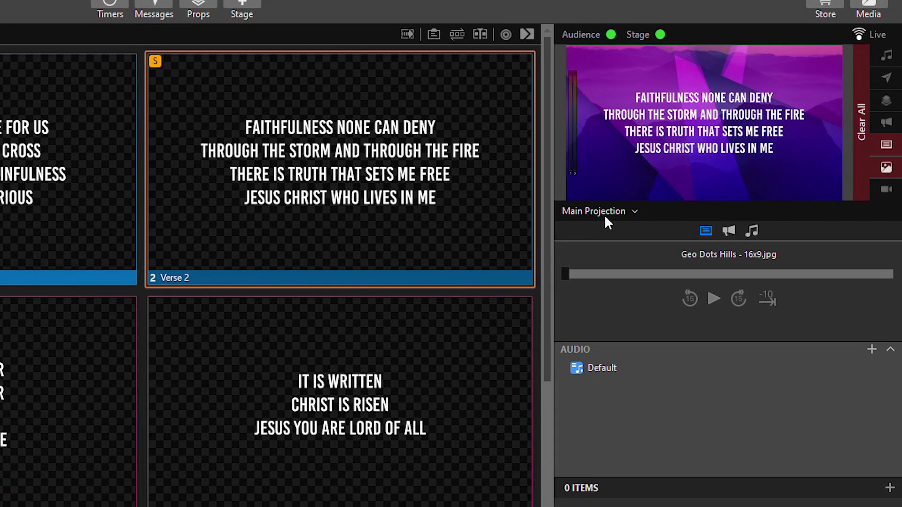
{"action": "left_click", "coordinate": [717, 156]}
{"action": "left_click", "coordinate": [574, 284]}
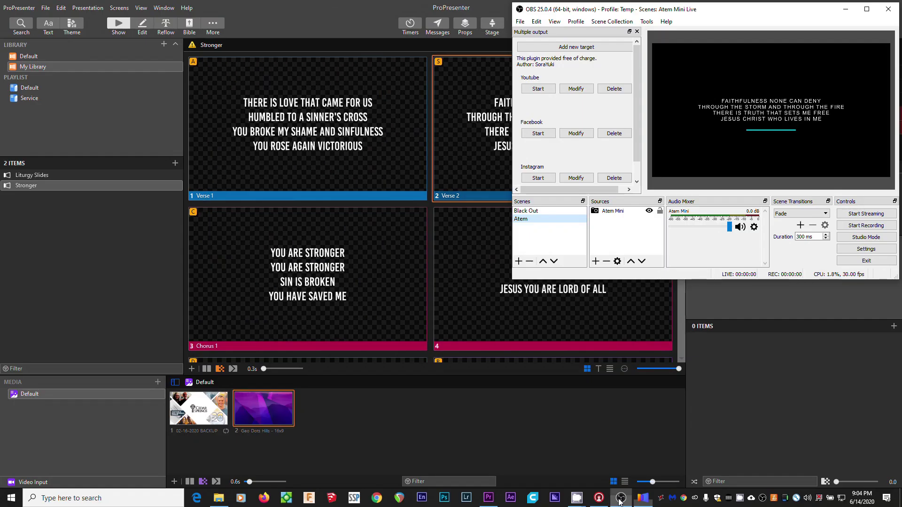
Step: Switch to ATEM Software Control to check the overlay feed, and return to ProPresenter
{"action": "left_click", "coordinate": [598, 498]}
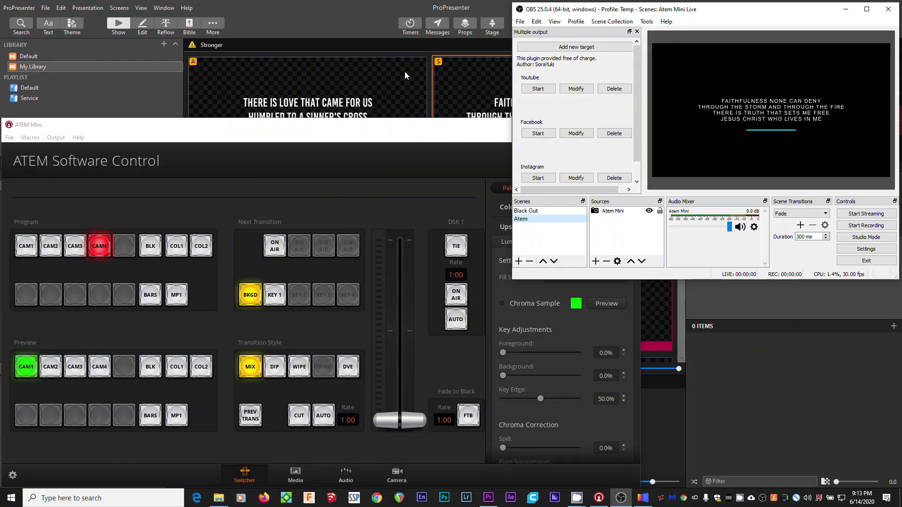
{"action": "double_click", "coordinate": [362, 12]}
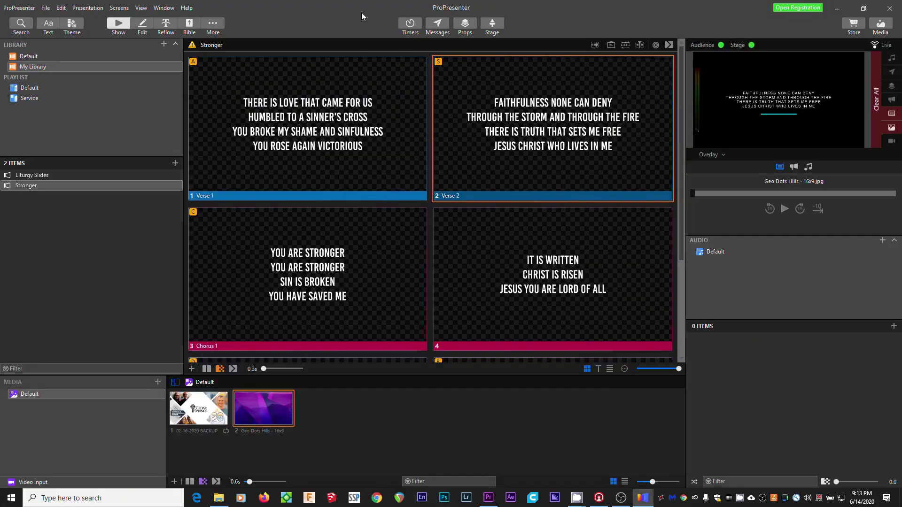
Step: Open the Theme Editor and enable a black background on the Contemporary theme's Lyrics slide
{"action": "left_click", "coordinate": [213, 24]}
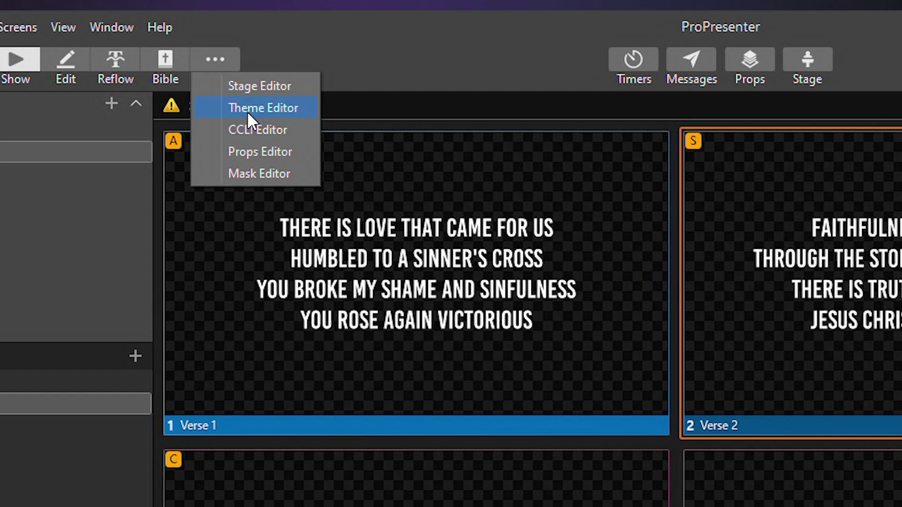
{"action": "left_click", "coordinate": [248, 109]}
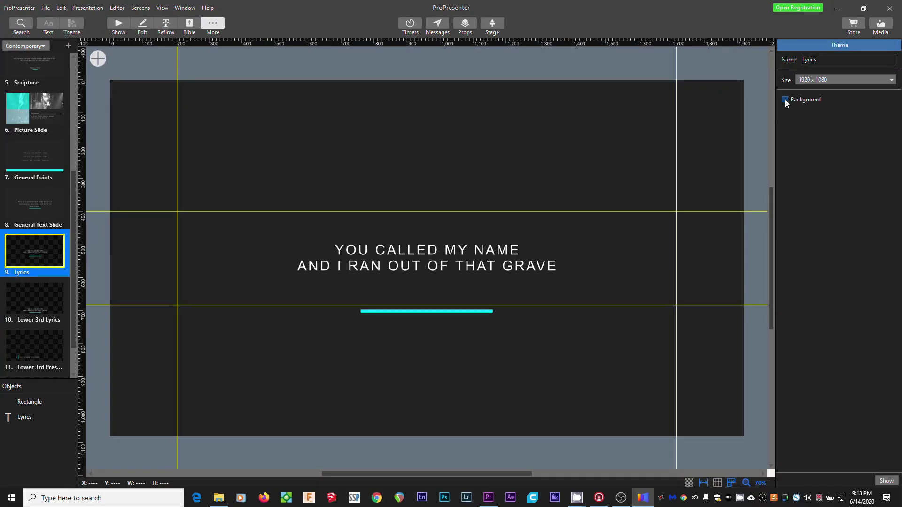
{"action": "left_click", "coordinate": [785, 100]}
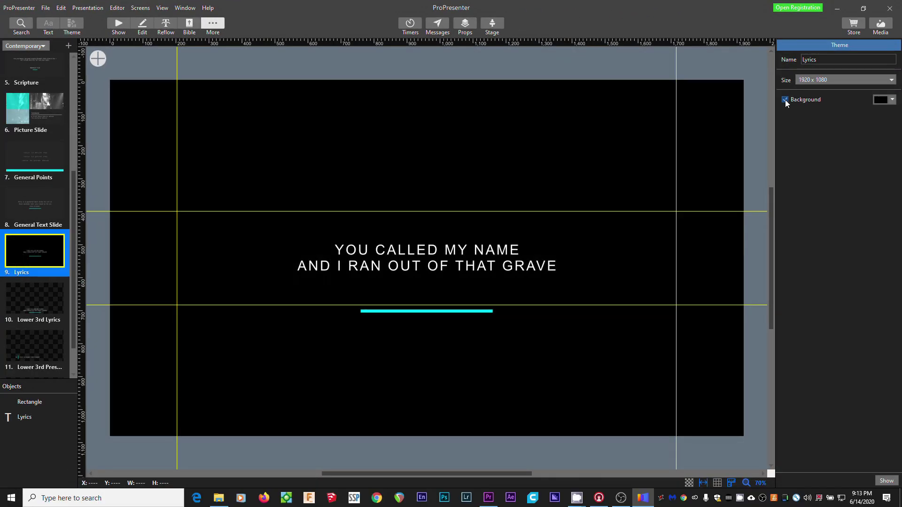
Step: Delete the cyan line from the Lyrics theme slide and move the lyrics text box down to about X 203, Y 826
{"action": "left_click", "coordinate": [458, 312]}
{"action": "key", "text": "Delete"}
{"action": "left_click", "coordinate": [465, 265]}
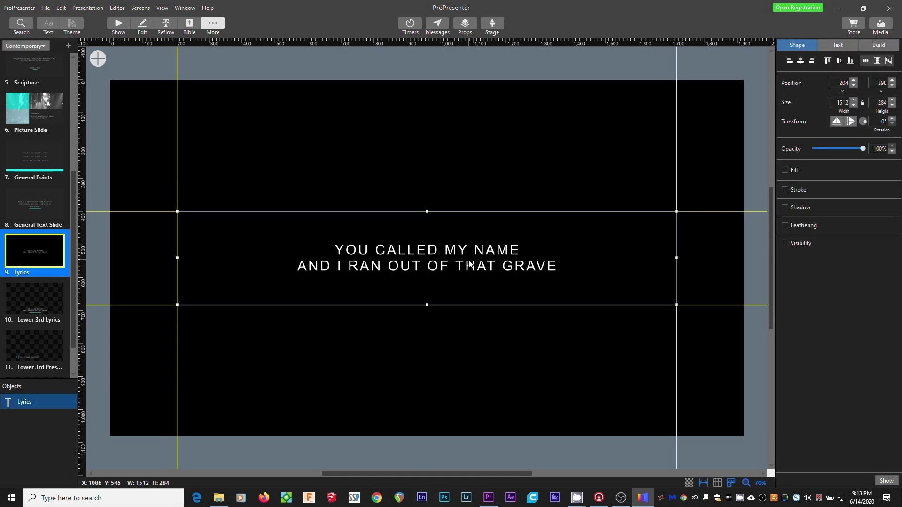
{"action": "left_click_drag", "start_coordinate": [466, 264], "coordinate": [464, 424]}
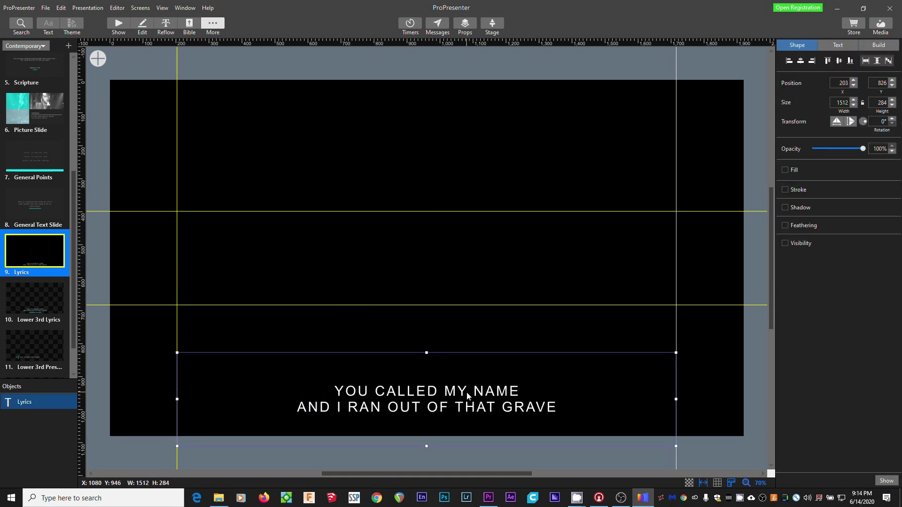
Step: Send the Verse 1 slide live from the Show view and bring up ATEM Software Control and OBS
{"action": "left_click", "coordinate": [118, 24]}
{"action": "left_click", "coordinate": [361, 135]}
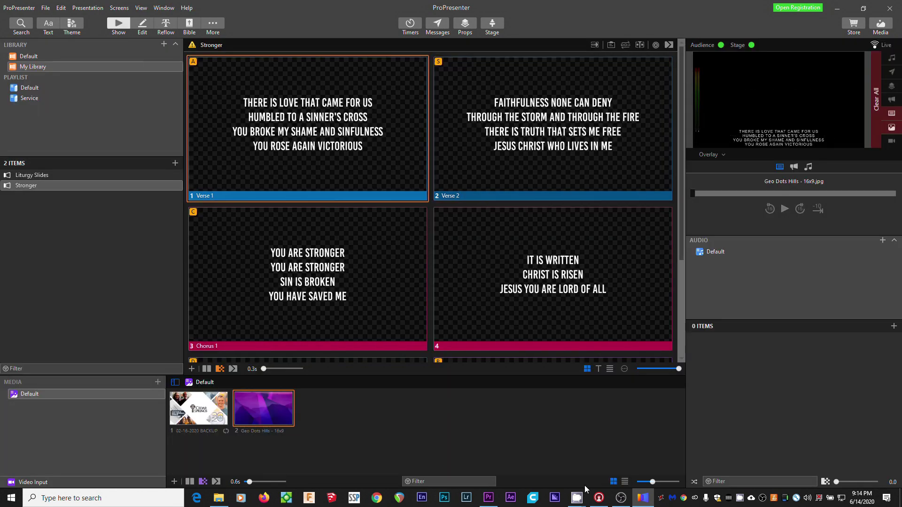
{"action": "left_click", "coordinate": [597, 498]}
{"action": "left_click", "coordinate": [618, 500]}
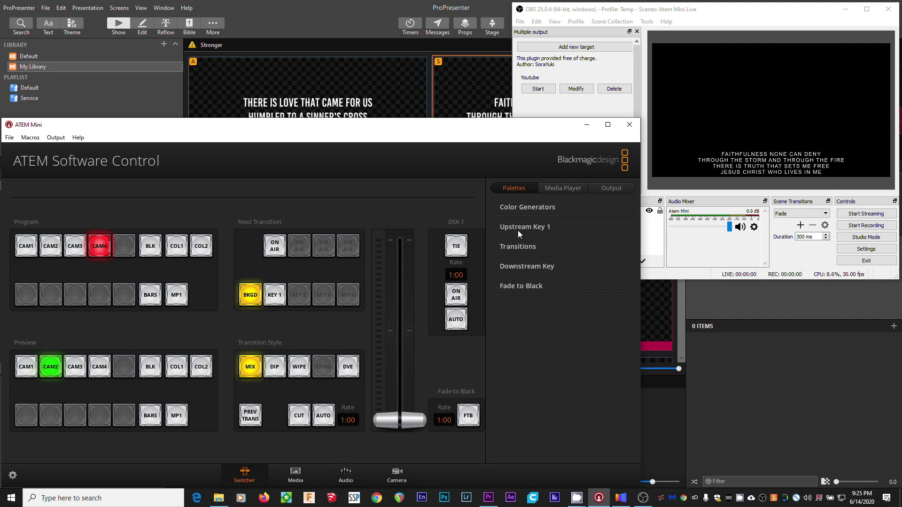
Step: Set both the fill source and the key source of Downstream Key 1 to Camera 4
{"action": "left_click", "coordinate": [526, 266]}
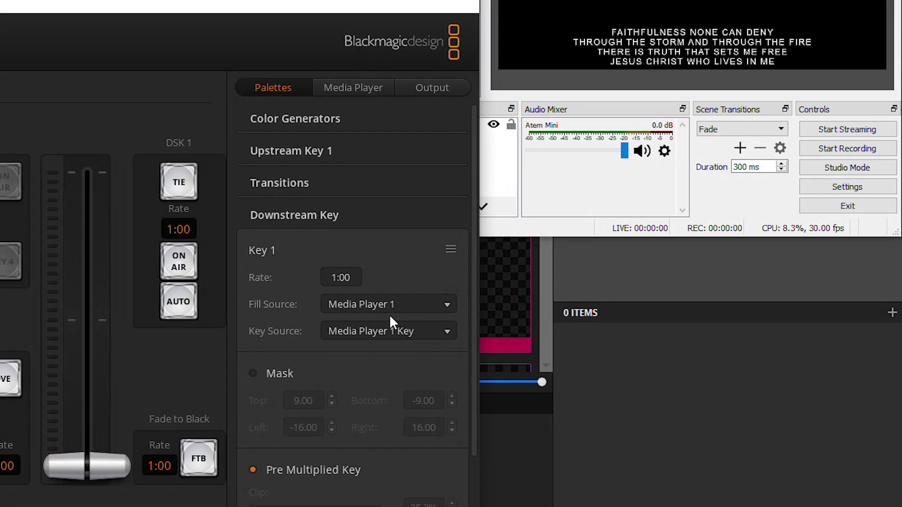
{"action": "left_click", "coordinate": [586, 324]}
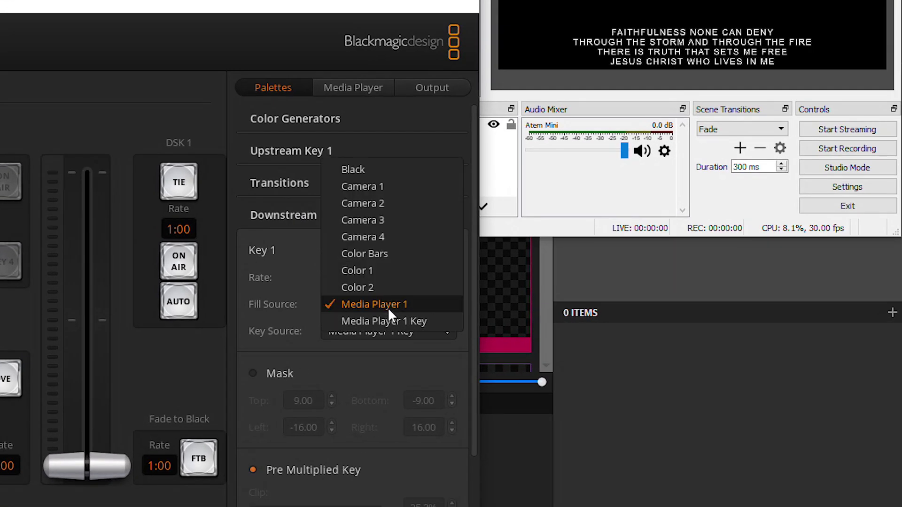
{"action": "left_click", "coordinate": [376, 239]}
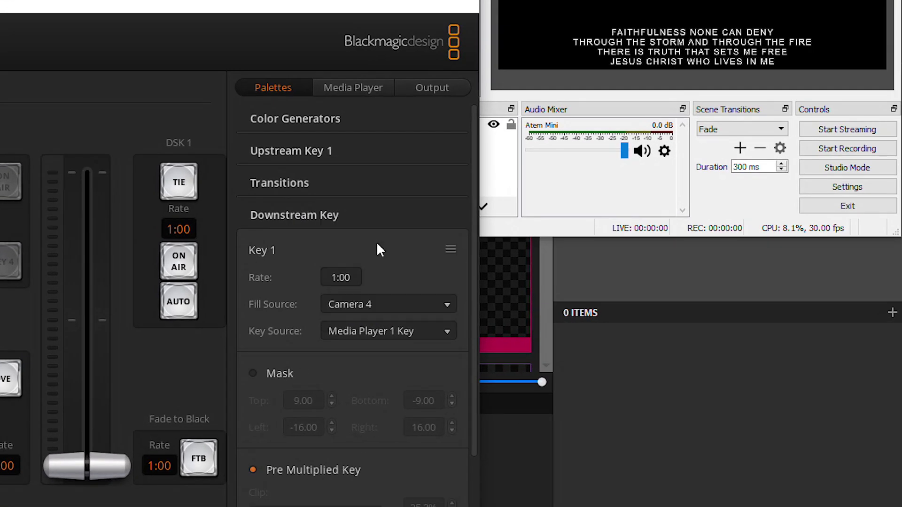
{"action": "left_click", "coordinate": [385, 330]}
{"action": "left_click", "coordinate": [379, 282]}
Step: Turn off Pre Multiplied Key for the downstream key and lower its clip to 0.0%
{"action": "scroll", "coordinate": [337, 365], "scroll_direction": "down", "scroll_amount": 1}
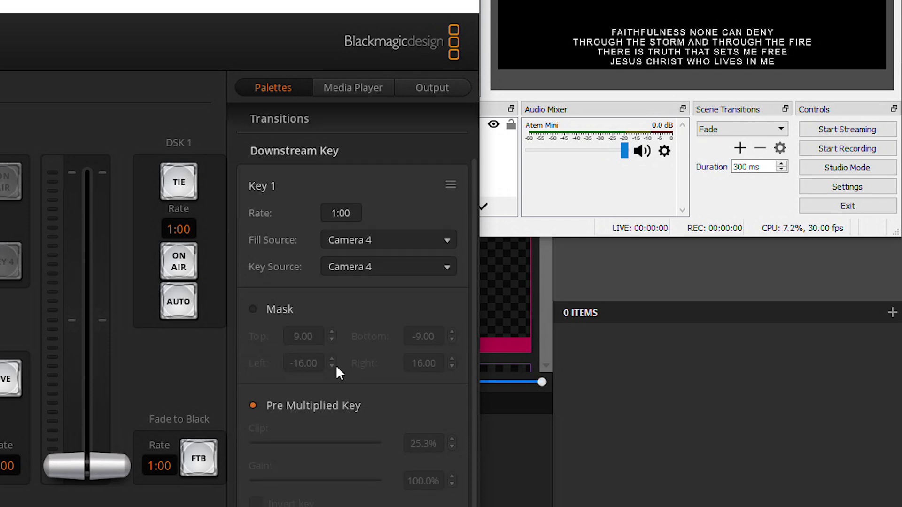
{"action": "scroll", "coordinate": [336, 365], "scroll_direction": "down", "scroll_amount": 1}
{"action": "left_click", "coordinate": [274, 376]}
{"action": "left_click_drag", "start_coordinate": [286, 413], "coordinate": [234, 412]}
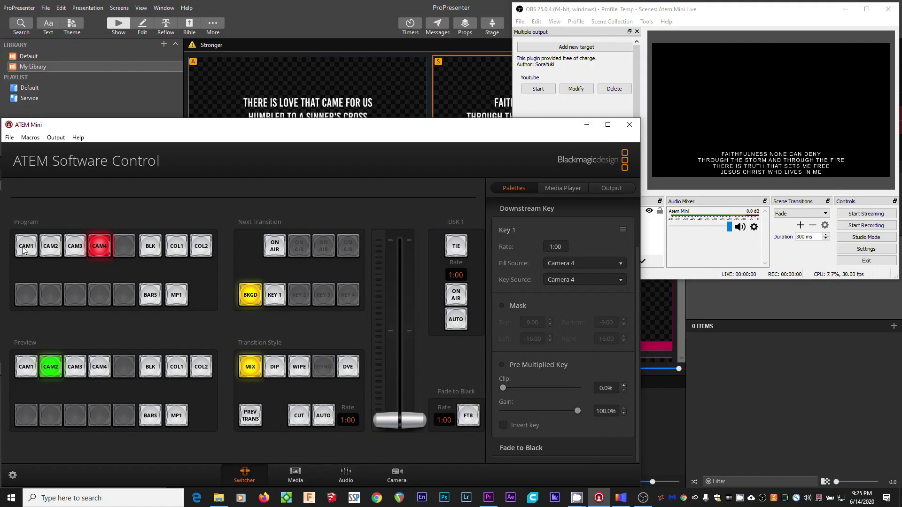
Step: Put Camera 1 on program and turn Downstream Key 1 on air over it
{"action": "left_click", "coordinate": [24, 248]}
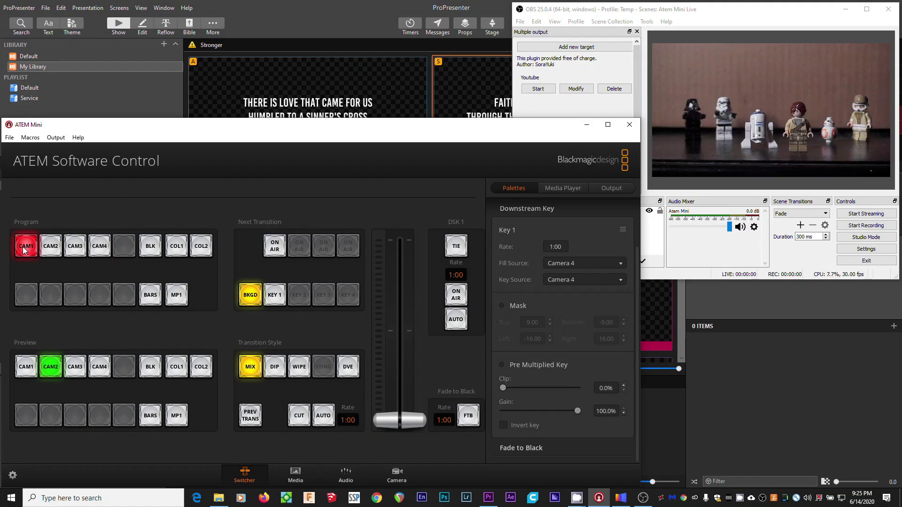
{"action": "left_click", "coordinate": [457, 295]}
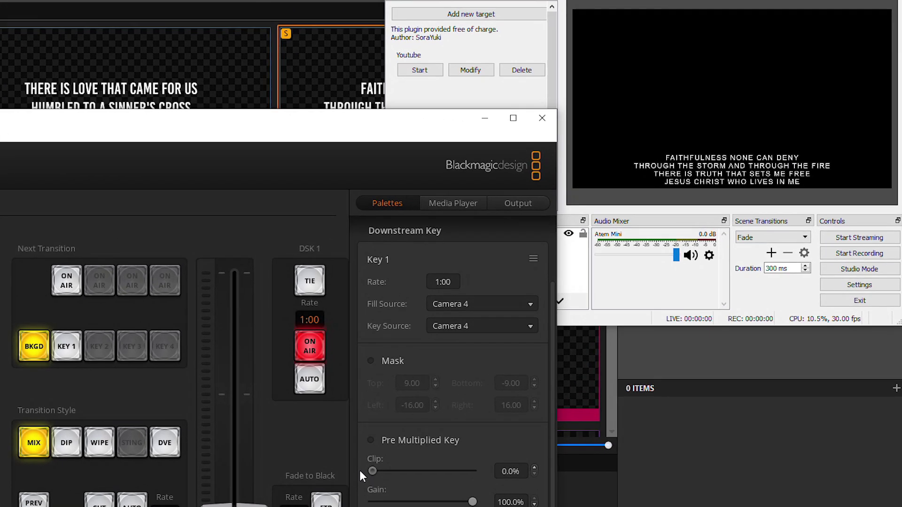
Step: Raise the downstream key's clip to 20.9% and check the lyrics over Camera 2 and Camera 1 on program
{"action": "left_click_drag", "start_coordinate": [363, 473], "coordinate": [390, 475]}
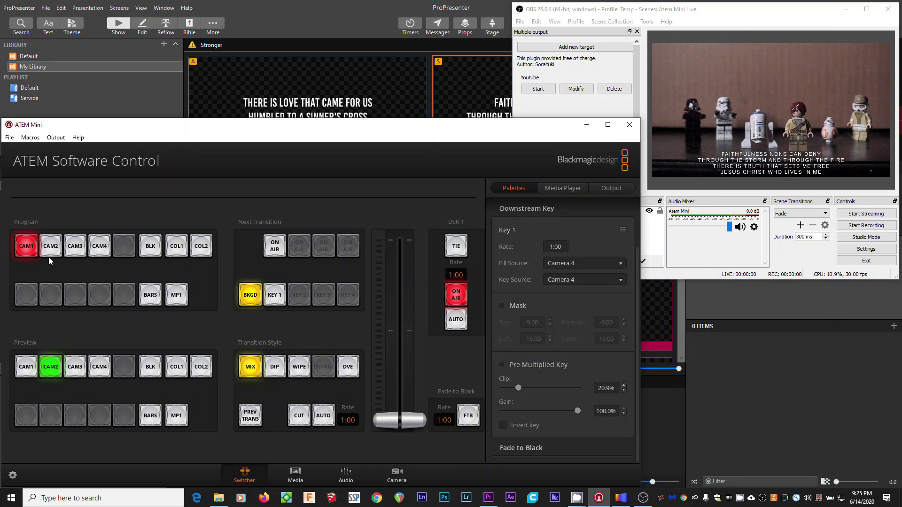
{"action": "left_click", "coordinate": [50, 246]}
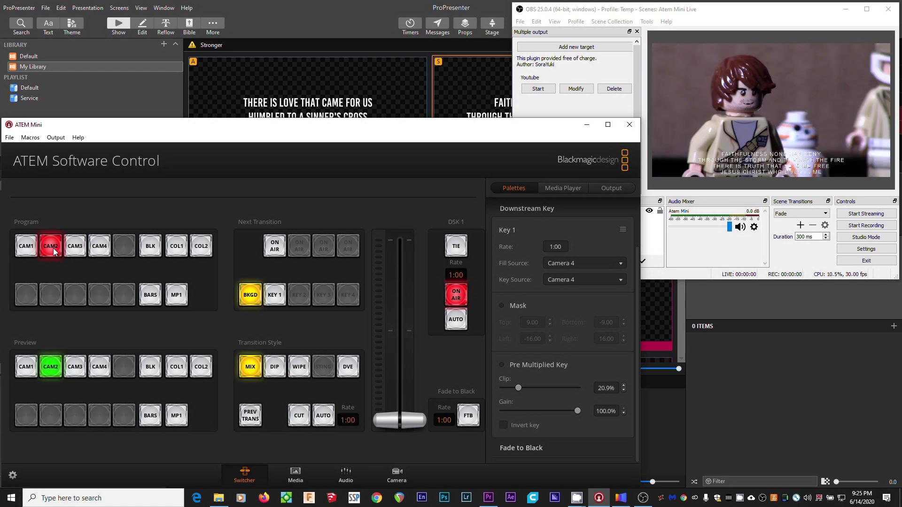
{"action": "left_click", "coordinate": [26, 246]}
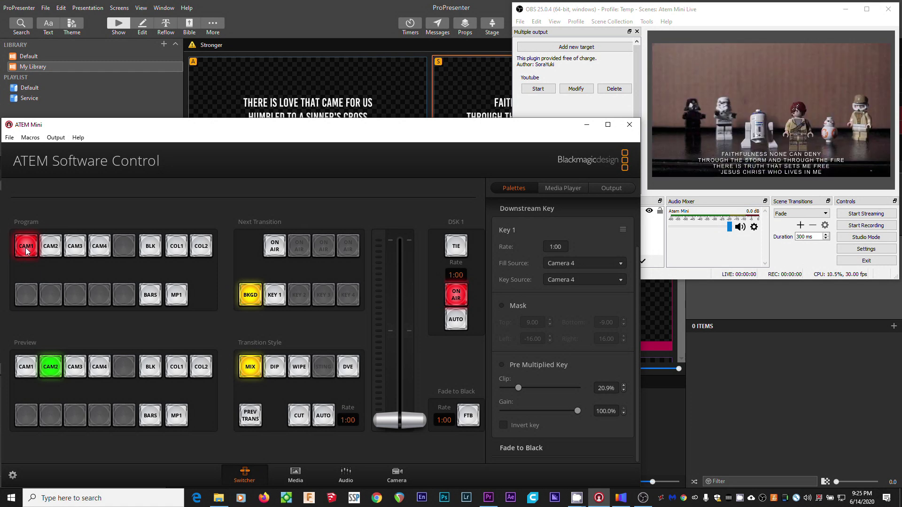
Step: Toggle Downstream Key 1 off and on air instantly, and fade it with its automatic transition
{"action": "left_click", "coordinate": [462, 297]}
{"action": "left_click", "coordinate": [463, 297]}
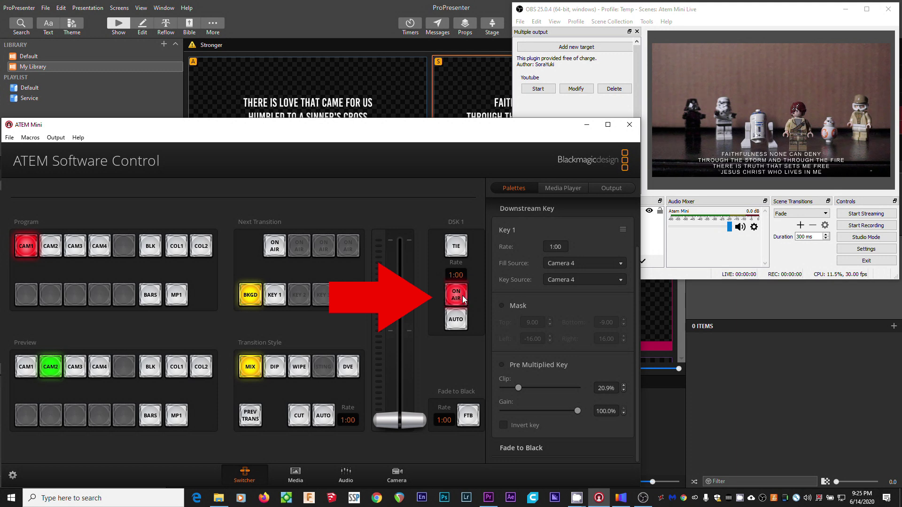
{"action": "left_click", "coordinate": [460, 326]}
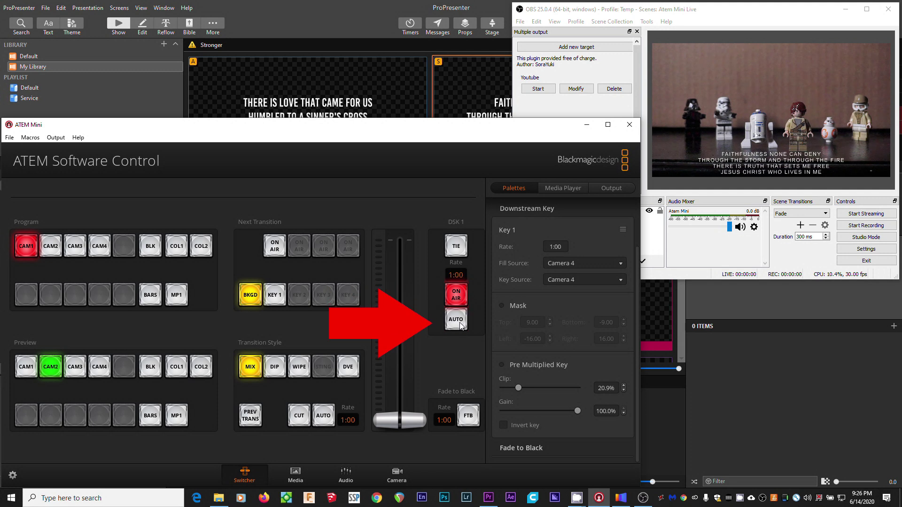
{"action": "left_click", "coordinate": [460, 323]}
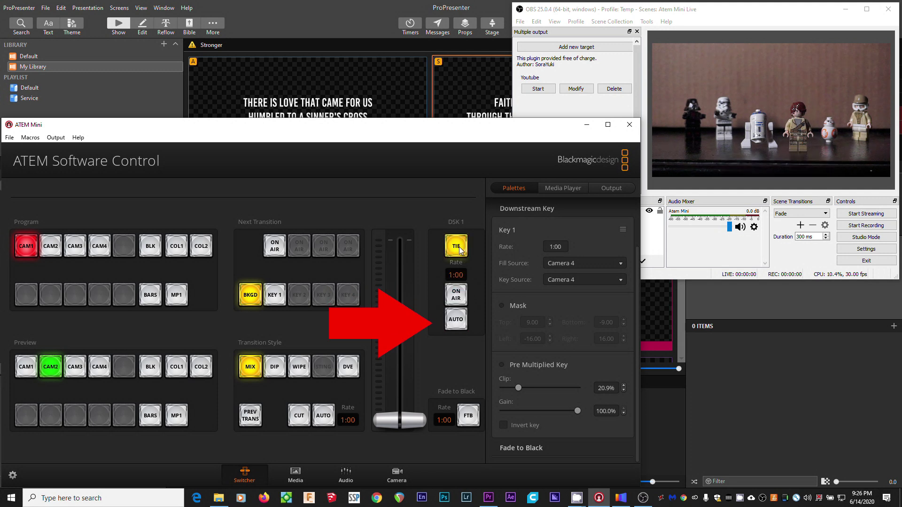
Step: Run an automatic mix to Camera 2 with Downstream Key 1 tied to the transition, and take the key off air
{"action": "left_click", "coordinate": [327, 421]}
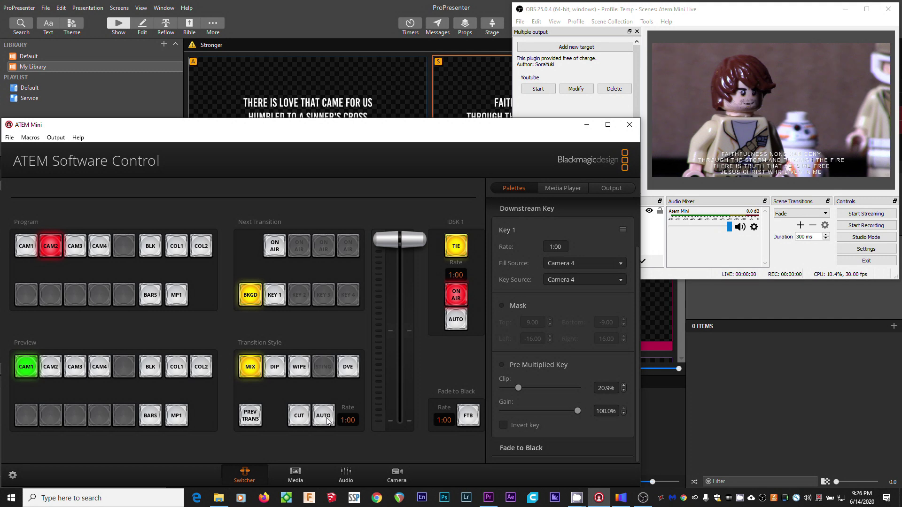
{"action": "left_click", "coordinate": [456, 295]}
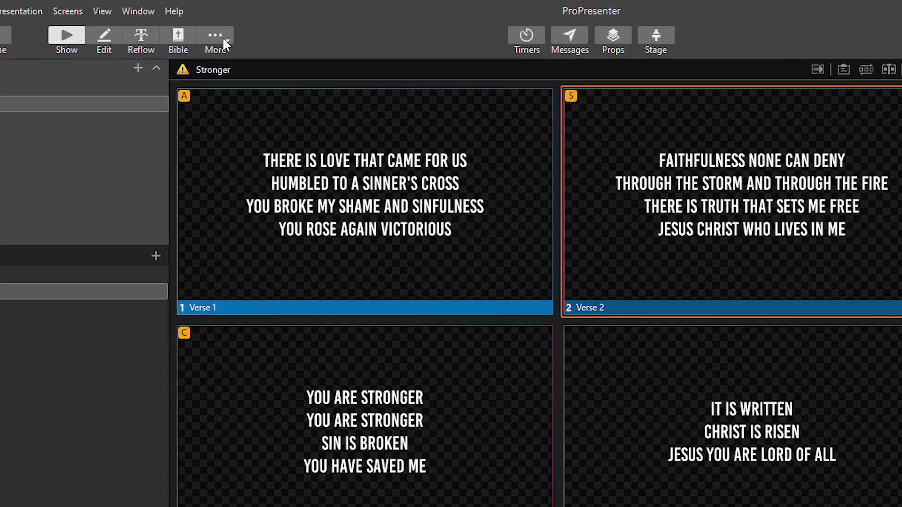
Step: Add a second template to the Atem Lower Thirds theme in ProPresenter and name it "Putple Background Lower third"
{"action": "left_click", "coordinate": [215, 23]}
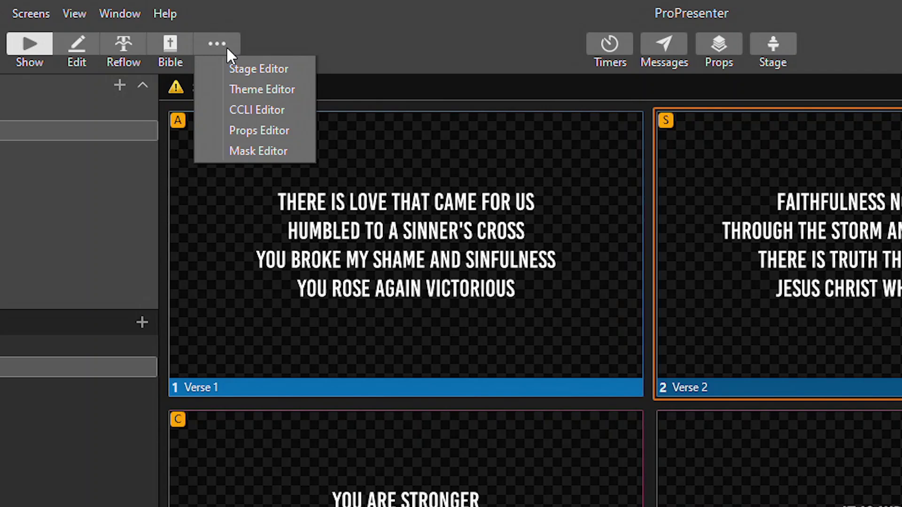
{"action": "left_click", "coordinate": [255, 88]}
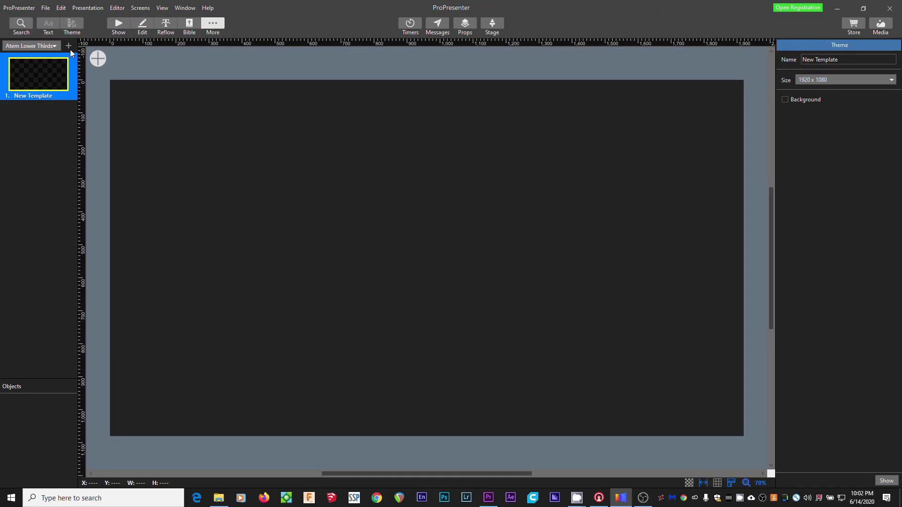
{"action": "left_click", "coordinate": [68, 46]}
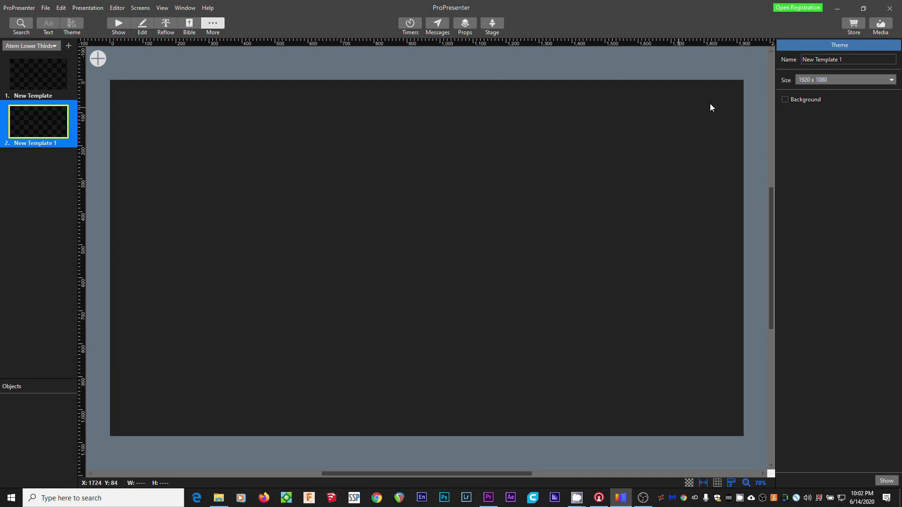
{"action": "left_click", "coordinate": [835, 60]}
{"action": "type", "text": "Putpl"}
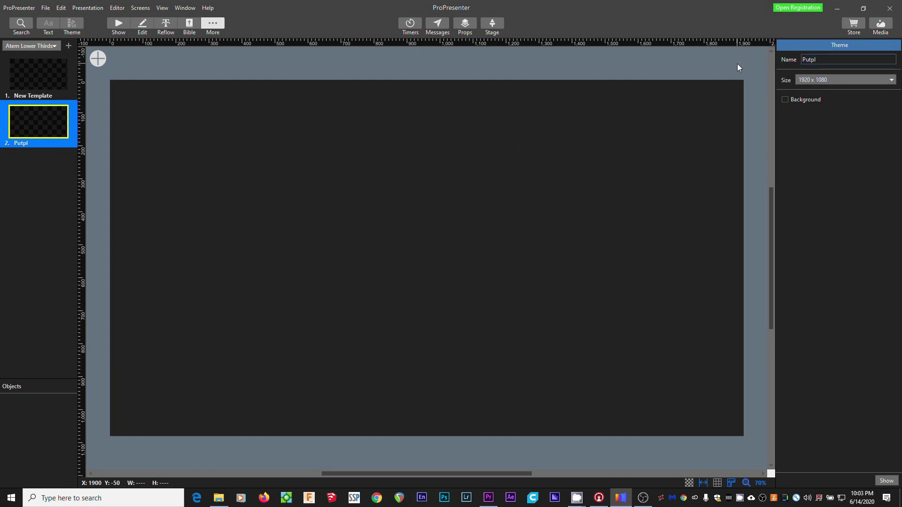
{"action": "type", "text": "e Background Lower third"}
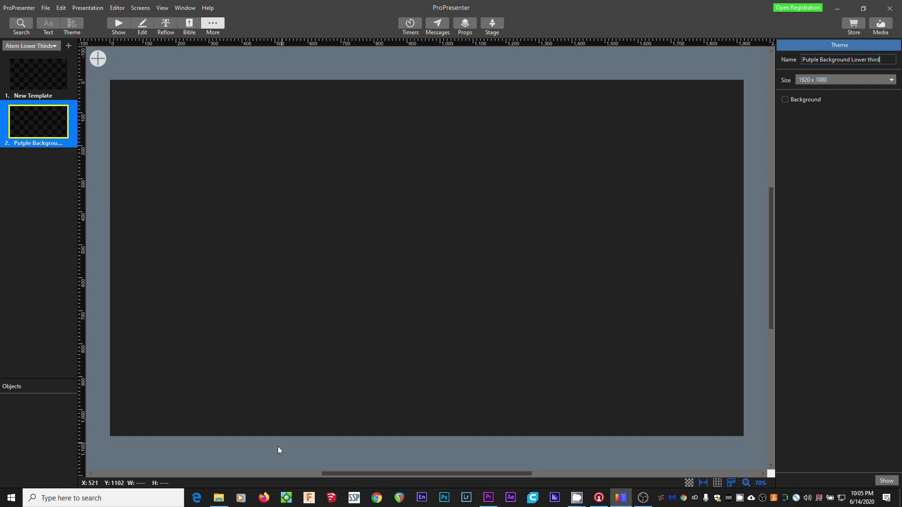
Step: Preview lowerThird_bg.jpg from the Lower Thirds pictures folder and place it on the new template as a full-size background
{"action": "left_click", "coordinate": [219, 498]}
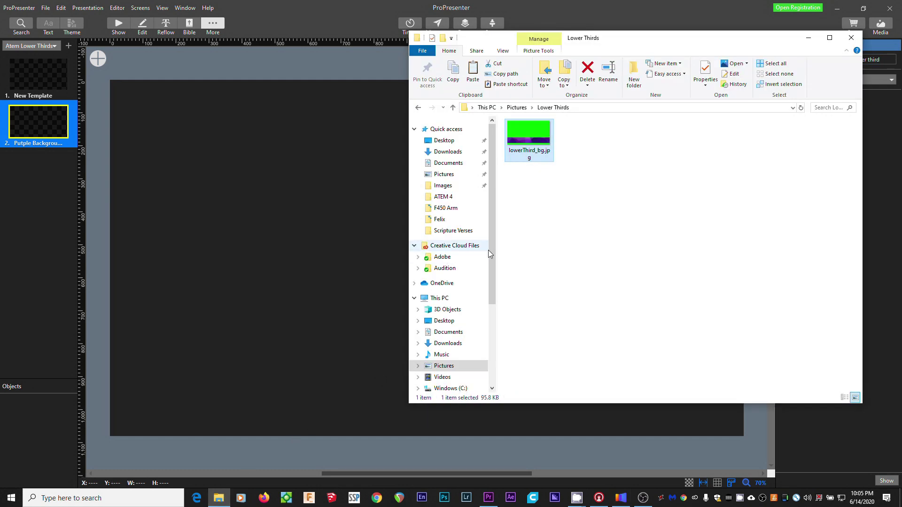
{"action": "left_click", "coordinate": [530, 136]}
{"action": "double_click", "coordinate": [530, 137]}
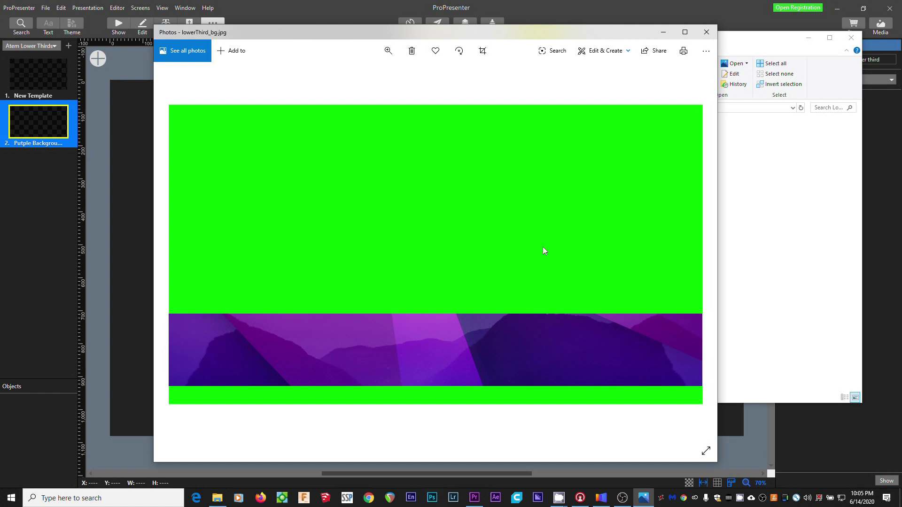
{"action": "left_click", "coordinate": [707, 32]}
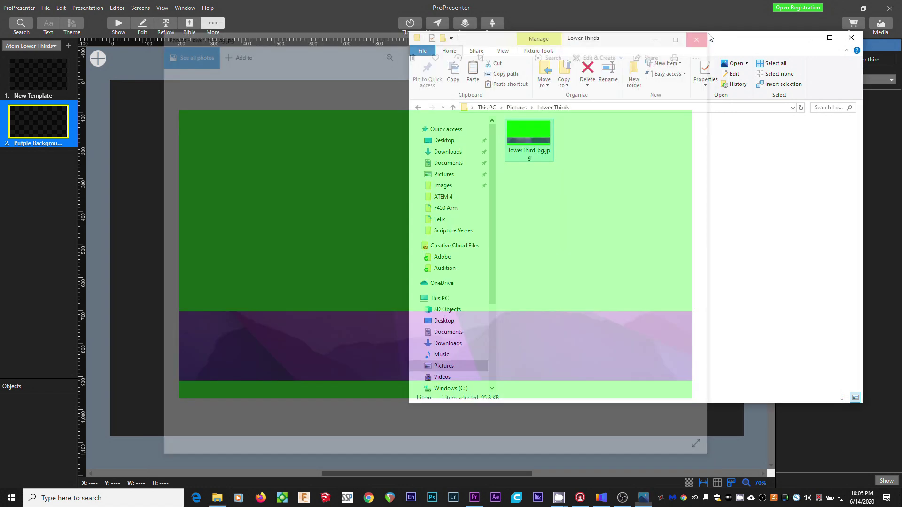
{"action": "left_click_drag", "start_coordinate": [531, 140], "coordinate": [346, 262]}
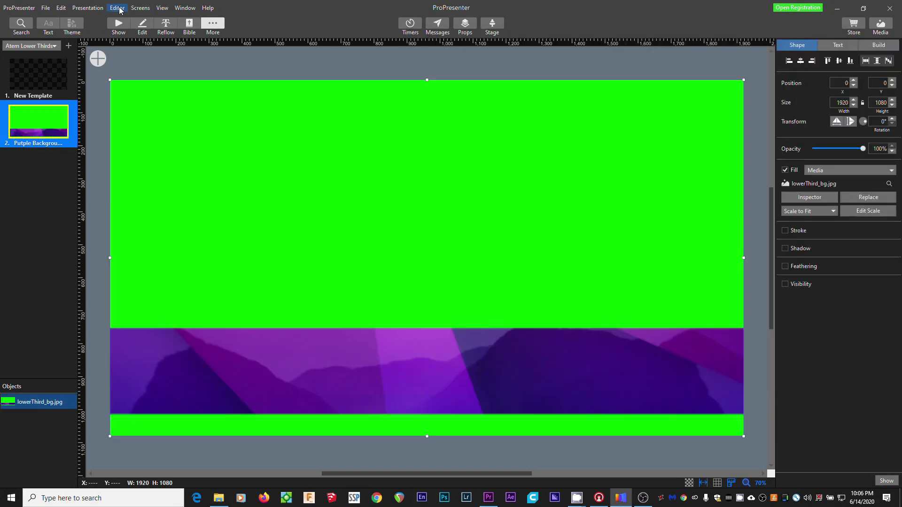
Step: Insert a text object and resize it to fill the purple band across the full slide width, about 255 px high
{"action": "left_click", "coordinate": [117, 8]}
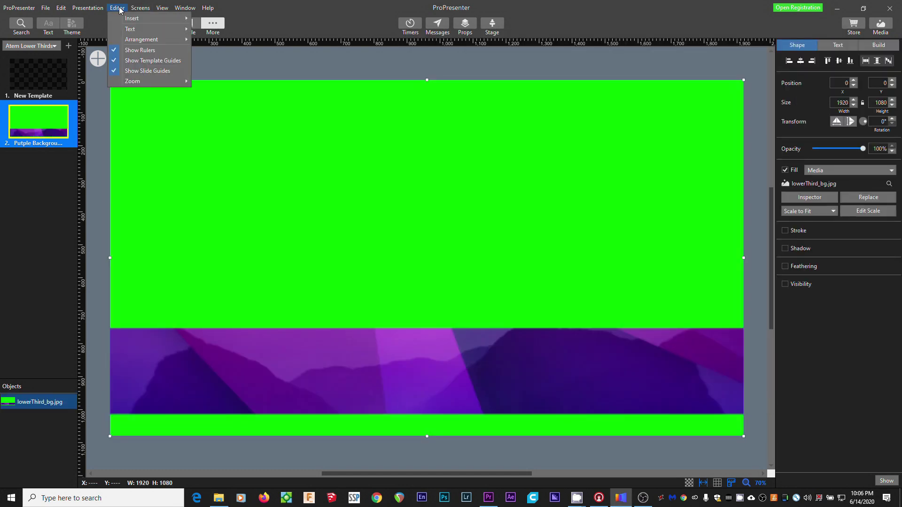
{"action": "mouse_move", "coordinate": [132, 19]}
{"action": "left_click", "coordinate": [217, 22]}
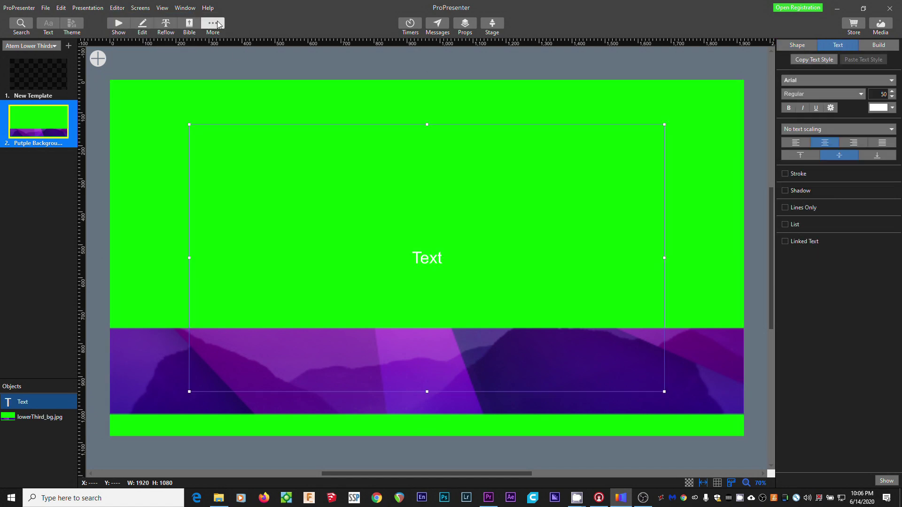
{"action": "left_click_drag", "start_coordinate": [427, 124], "coordinate": [426, 328]}
{"action": "left_click_drag", "start_coordinate": [426, 392], "coordinate": [427, 414]}
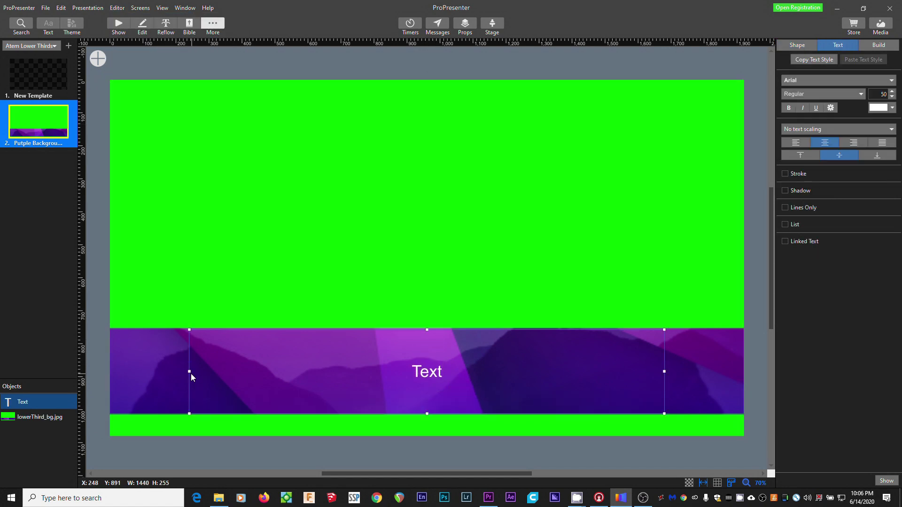
{"action": "left_click_drag", "start_coordinate": [191, 377], "coordinate": [110, 372]}
{"action": "left_click_drag", "start_coordinate": [664, 372], "coordinate": [744, 371]}
{"action": "left_click", "coordinate": [281, 107]}
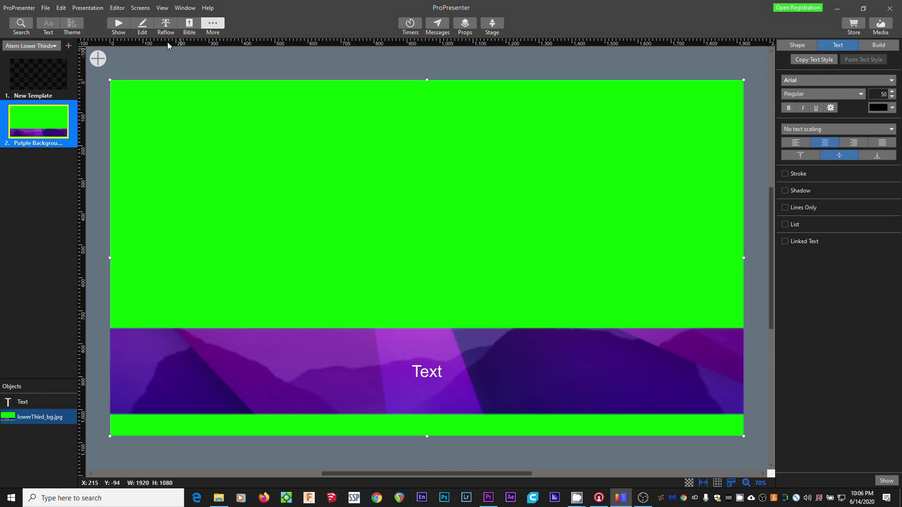
Step: In the live Look, set the Overlay screen's presentation theme to Putple Background Lower third from Atem Lower Thirds
{"action": "left_click", "coordinate": [118, 23]}
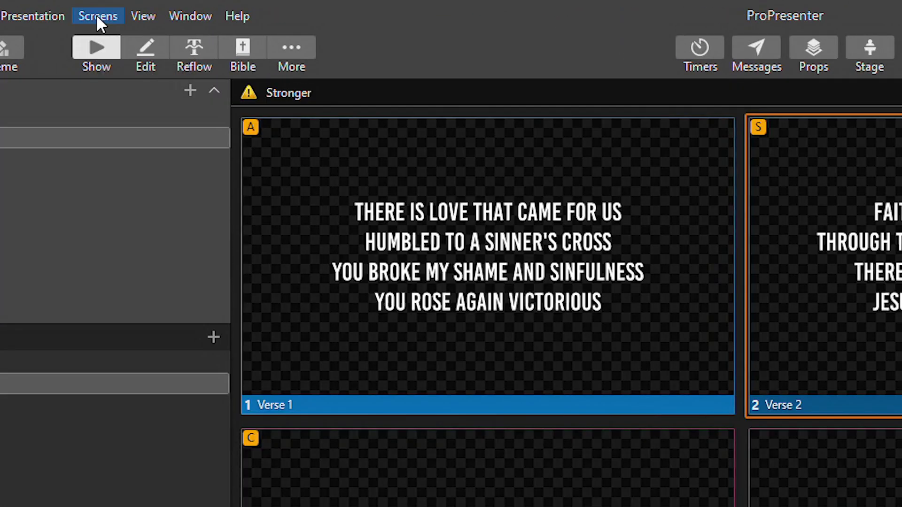
{"action": "left_click", "coordinate": [98, 17]}
{"action": "left_click", "coordinate": [123, 102]}
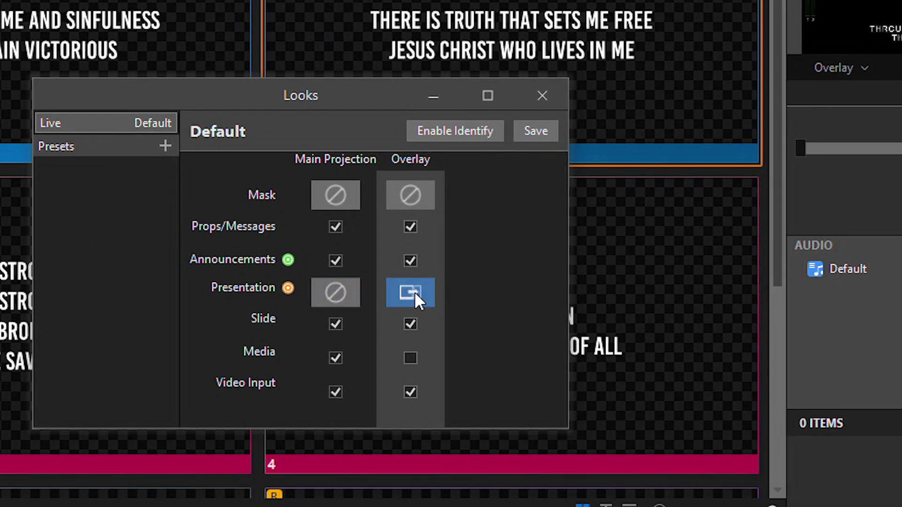
{"action": "left_click", "coordinate": [410, 292]}
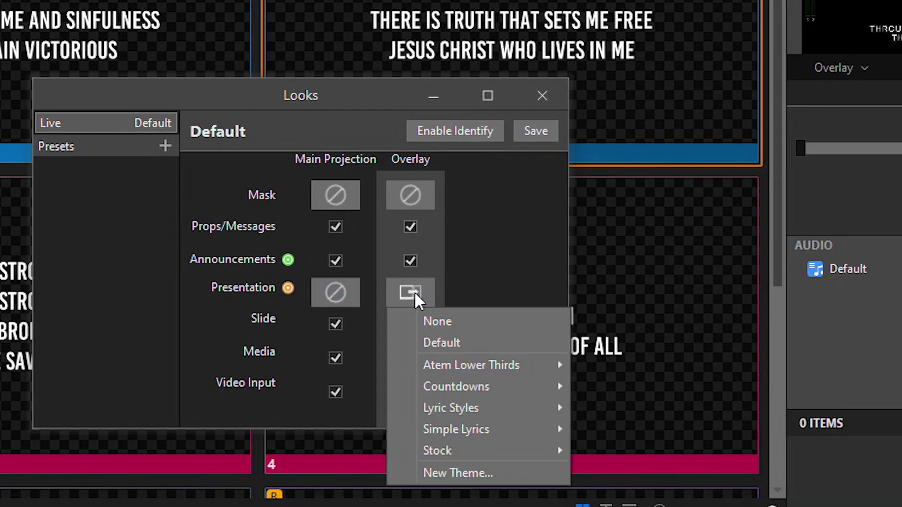
{"action": "mouse_move", "coordinate": [469, 366]}
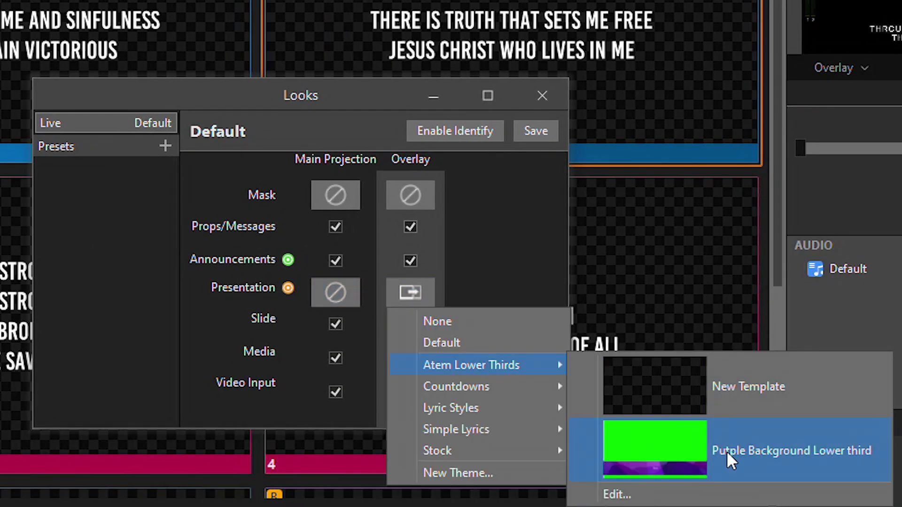
{"action": "left_click", "coordinate": [745, 453]}
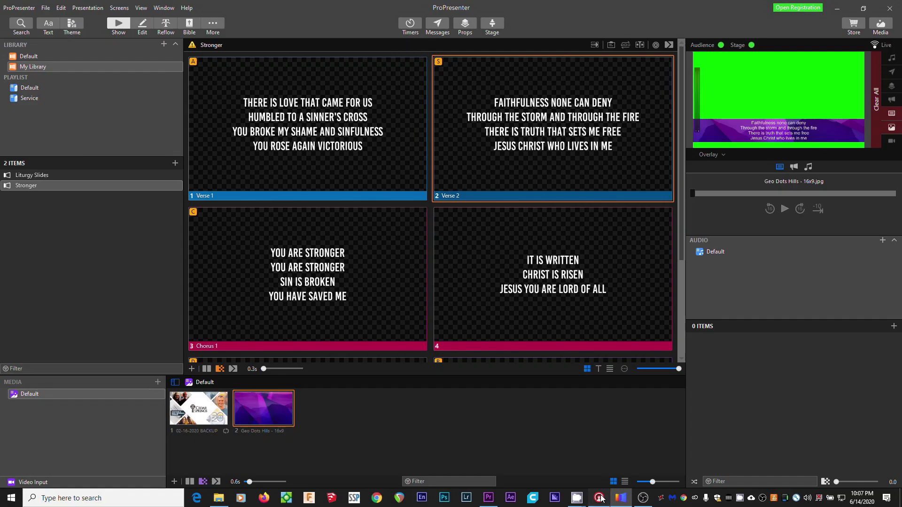
Step: Bring up ATEM Software Control and OBS, and put Camera 4 on program
{"action": "left_click", "coordinate": [599, 498]}
{"action": "left_click", "coordinate": [643, 498]}
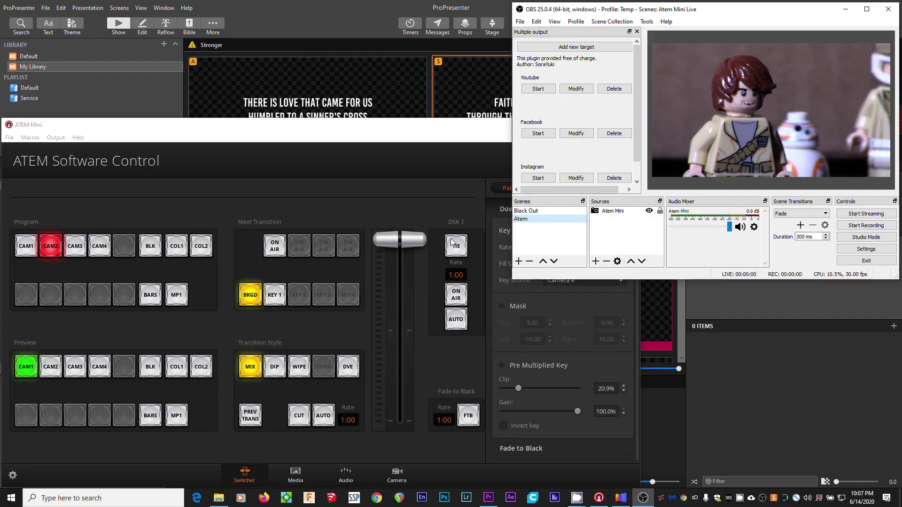
{"action": "left_click", "coordinate": [104, 246]}
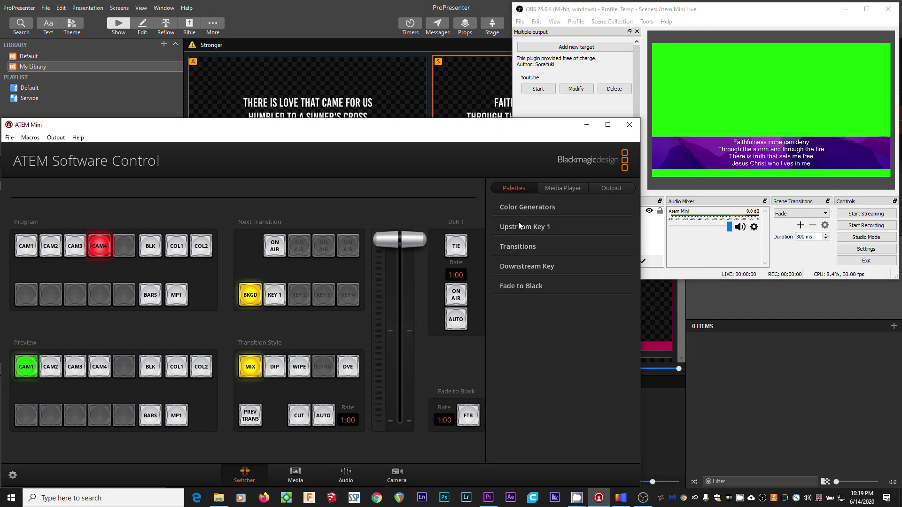
Step: Set the fill source of Upstream Key 1's chroma key to Camera 4
{"action": "left_click", "coordinate": [526, 227]}
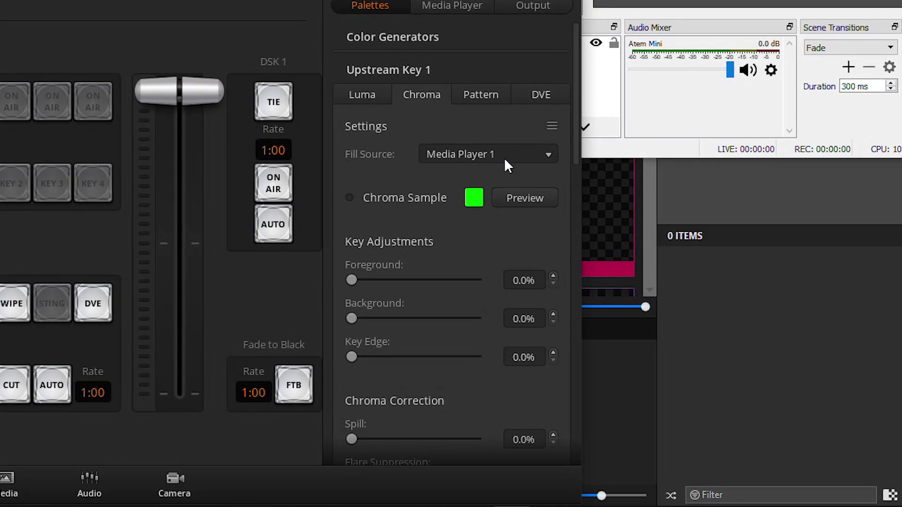
{"action": "left_click", "coordinate": [505, 160]}
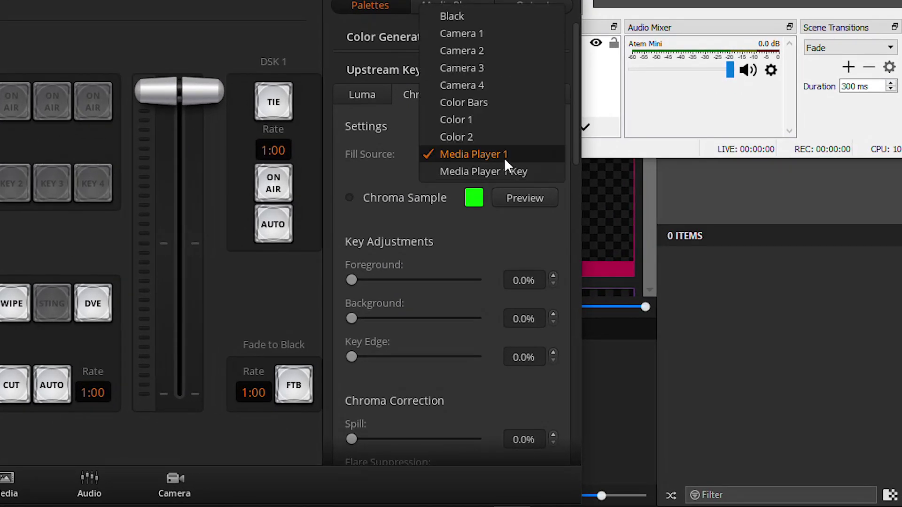
{"action": "left_click", "coordinate": [487, 87]}
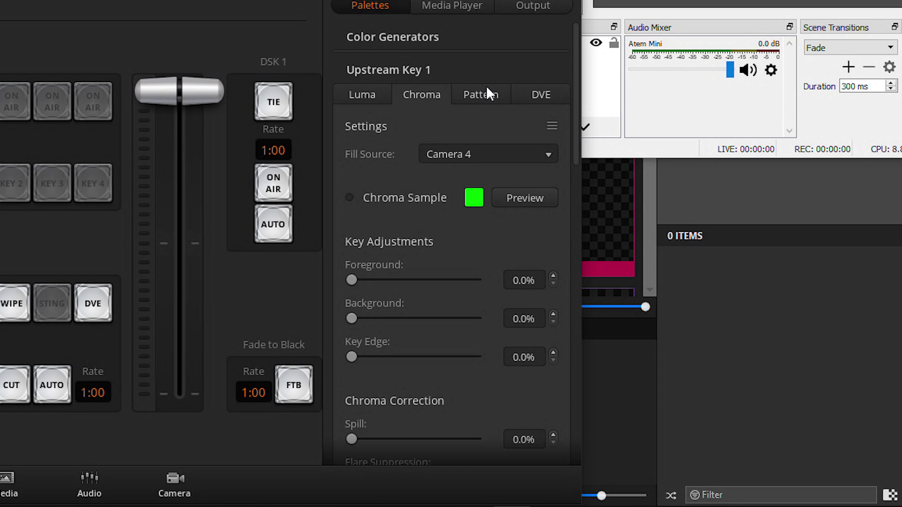
Step: Sample the lower third's green background as the chroma colour and turn Upstream Key 1 on air
{"action": "left_click", "coordinate": [474, 198]}
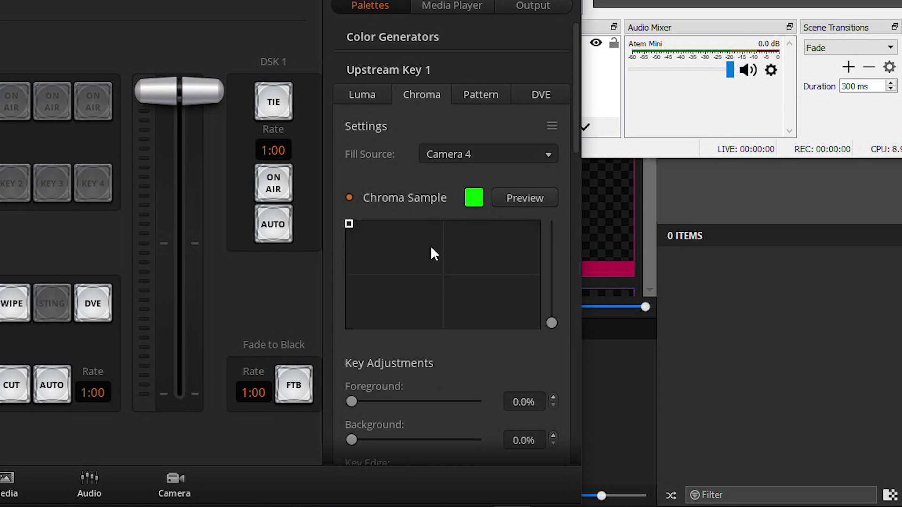
{"action": "left_click", "coordinate": [409, 247]}
{"action": "mouse_move", "coordinate": [410, 268]}
{"action": "left_mouse_down"}
{"action": "mouse_move", "coordinate": [419, 320]}
{"action": "mouse_move", "coordinate": [423, 261]}
{"action": "left_mouse_up"}
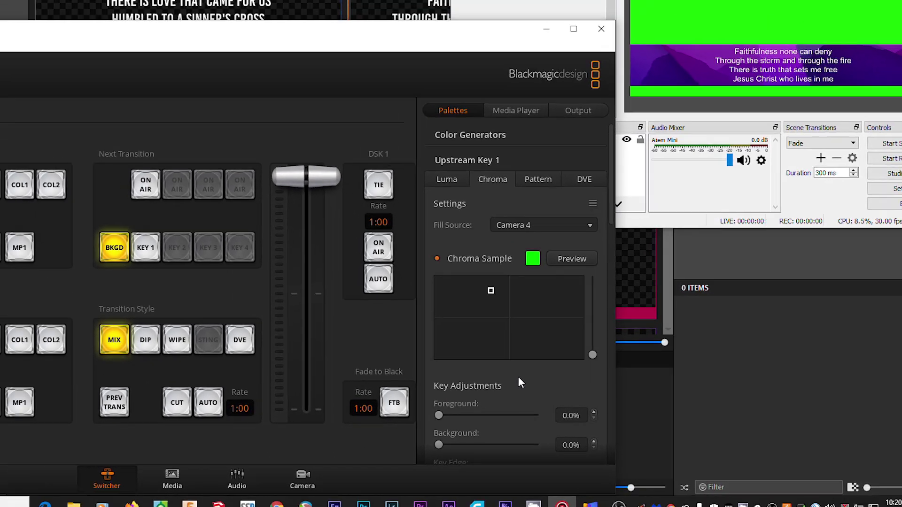
{"action": "scroll", "coordinate": [449, 350], "scroll_direction": "down", "scroll_amount": 2}
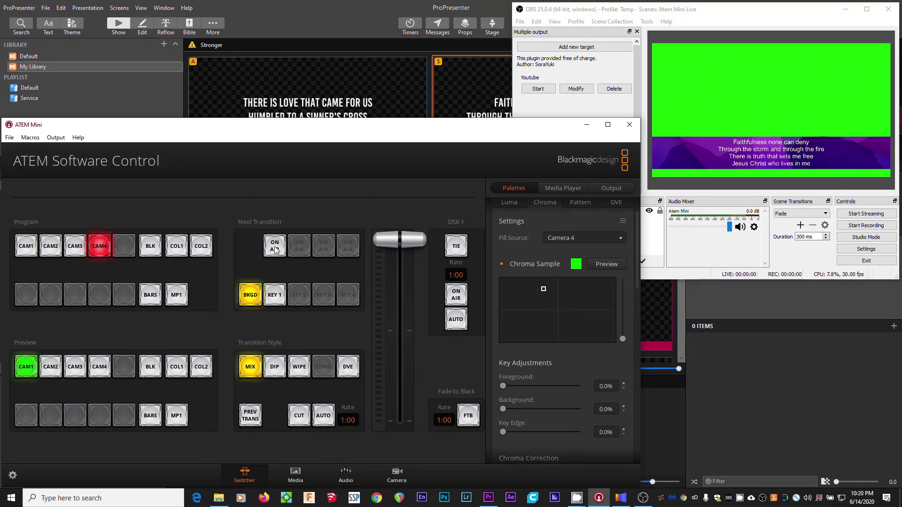
{"action": "left_click", "coordinate": [275, 246]}
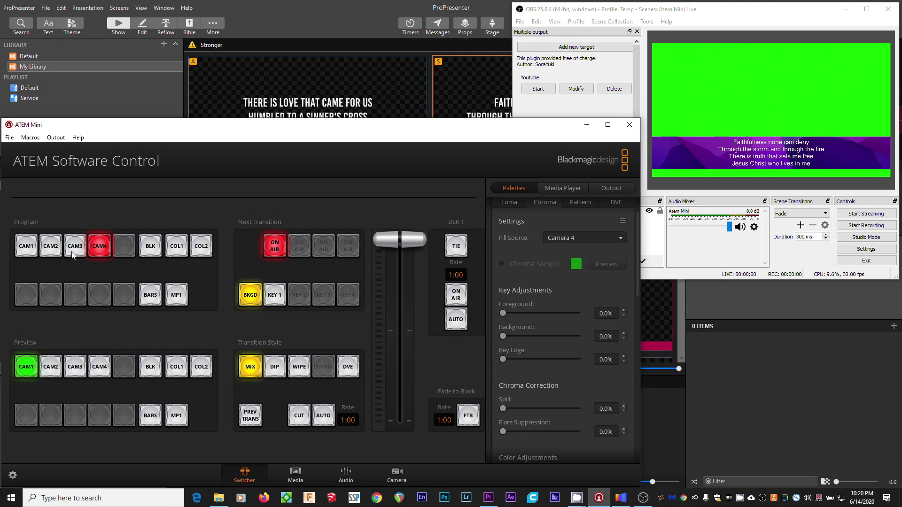
Step: Put Camera 1 on program and set the chroma key's Key Edge to 22.8%
{"action": "left_click", "coordinate": [26, 247]}
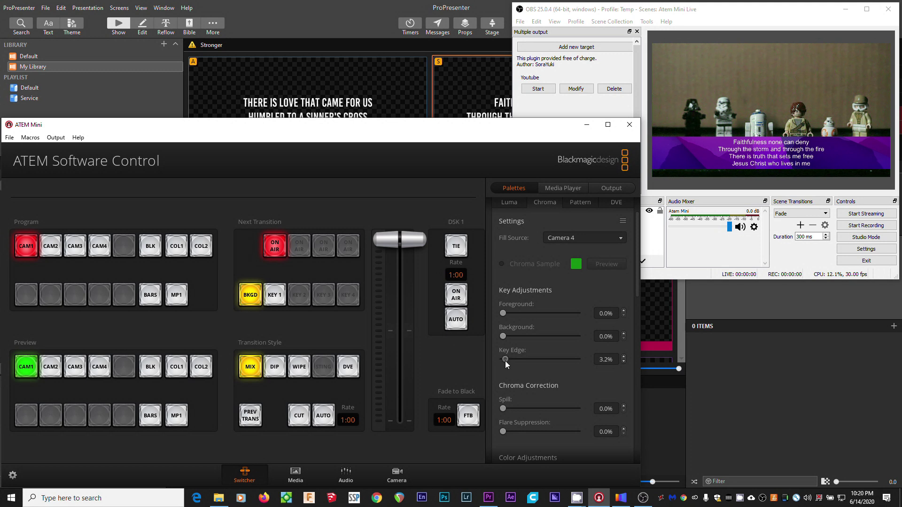
{"action": "mouse_move", "coordinate": [505, 361]}
{"action": "left_mouse_down"}
{"action": "mouse_move", "coordinate": [494, 358]}
{"action": "mouse_move", "coordinate": [520, 358]}
{"action": "left_mouse_up"}
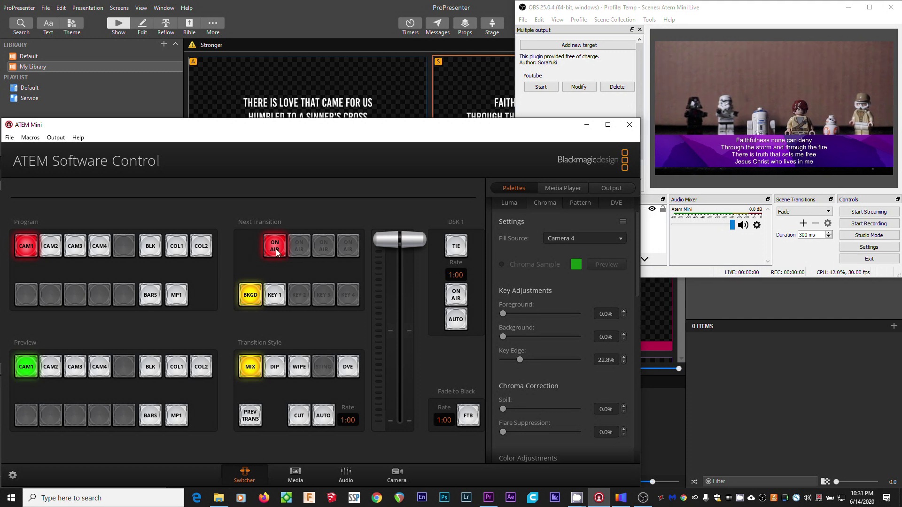
Step: Take Upstream Key 1 off air, then bring in Camera 2 together with Key 1 using an auto mix transition
{"action": "left_click", "coordinate": [275, 249]}
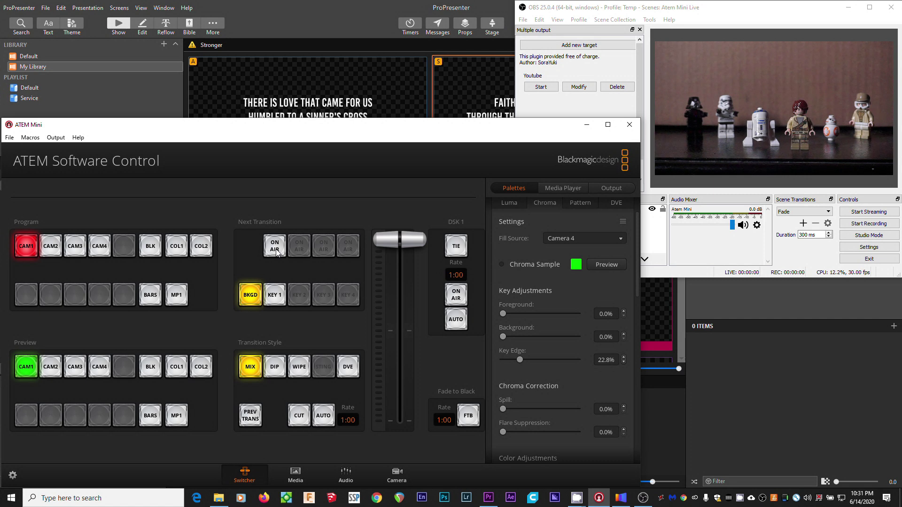
{"action": "left_click", "coordinate": [51, 369]}
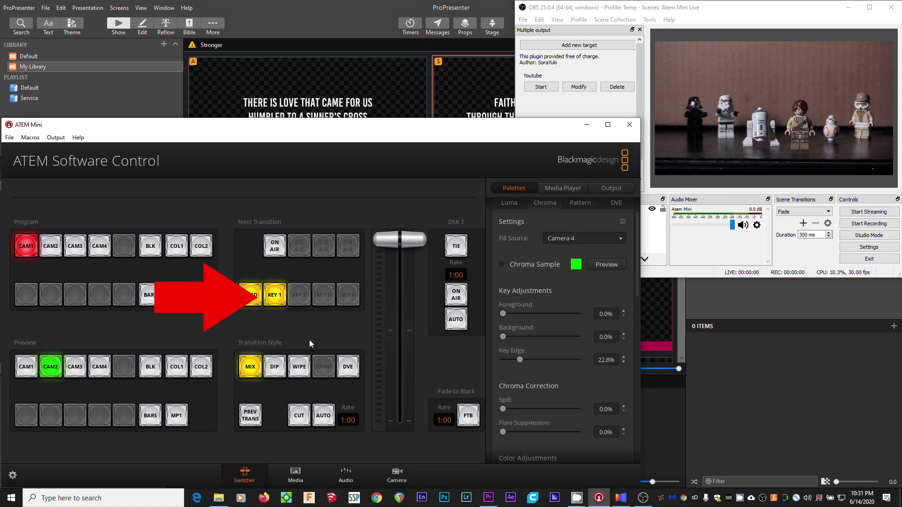
{"action": "left_click", "coordinate": [323, 416]}
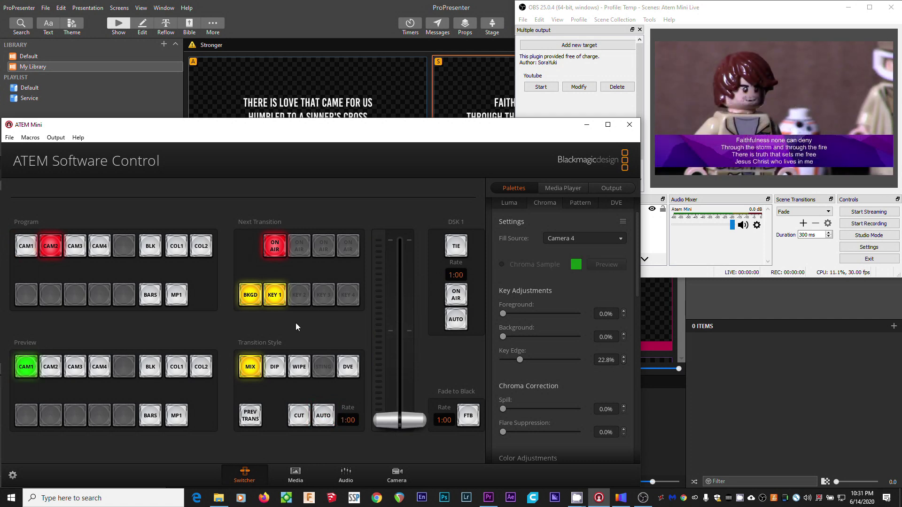
Step: Remove Key 1 from the next transition and take Upstream Key 1 off air
{"action": "left_click", "coordinate": [278, 299]}
{"action": "left_click", "coordinate": [276, 251]}
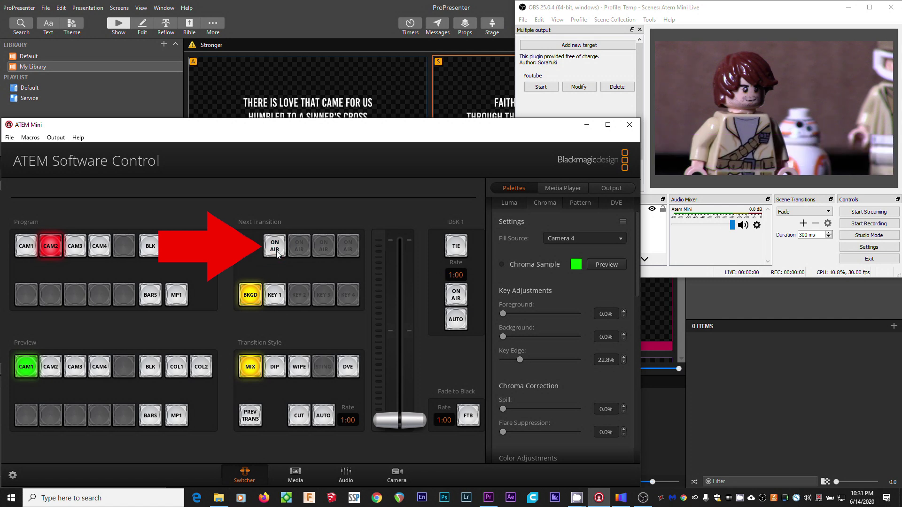
{"action": "left_click", "coordinate": [275, 248]}
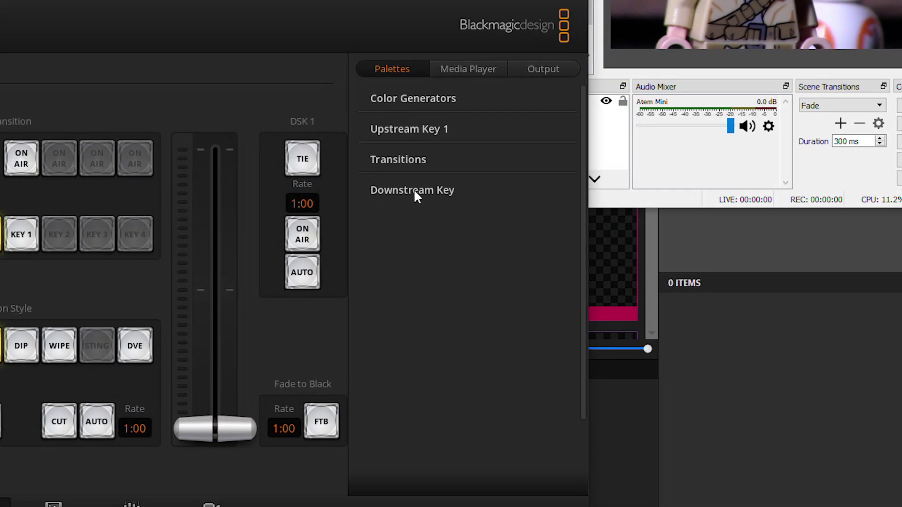
Step: Enable the mask on the Downstream Key and set its clip to 0.0%
{"action": "left_click", "coordinate": [528, 266]}
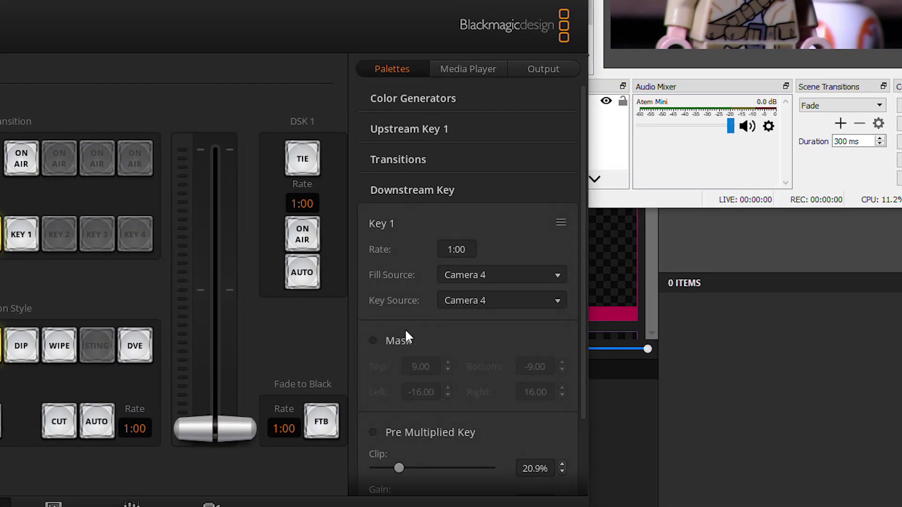
{"action": "scroll", "coordinate": [405, 331], "scroll_direction": "down", "scroll_amount": 2}
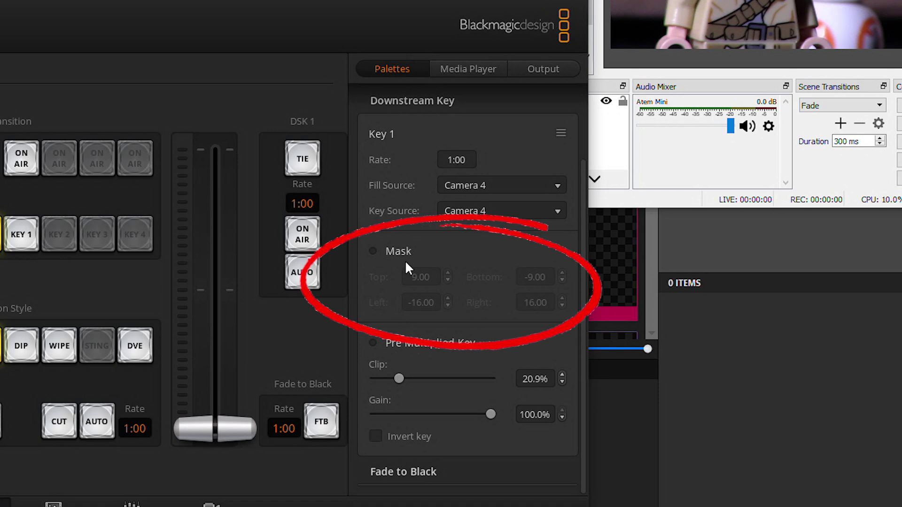
{"action": "left_click", "coordinate": [393, 249]}
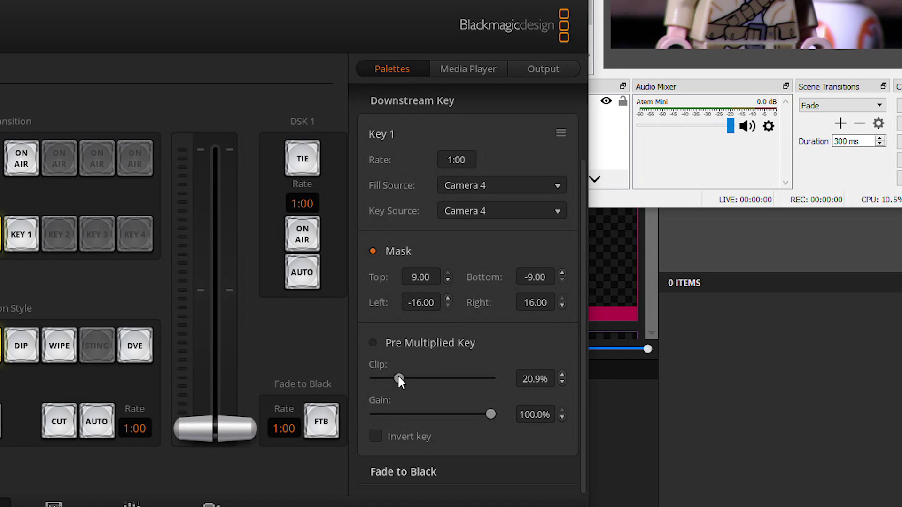
{"action": "left_click_drag", "start_coordinate": [398, 379], "coordinate": [360, 379]}
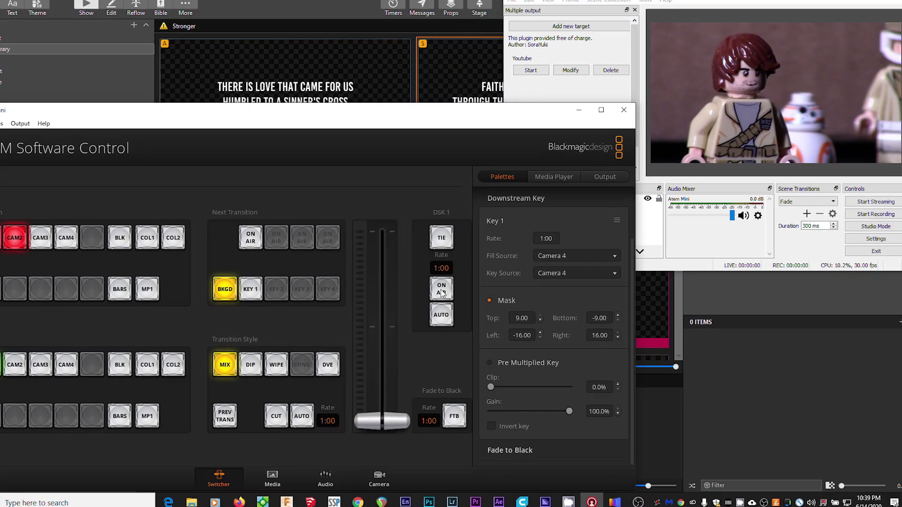
Step: Turn DSK 1 on air and crop the lower third with mask values top -3.56, bottom -7.92, left -14.00 and right 14.00
{"action": "left_click", "coordinate": [304, 241]}
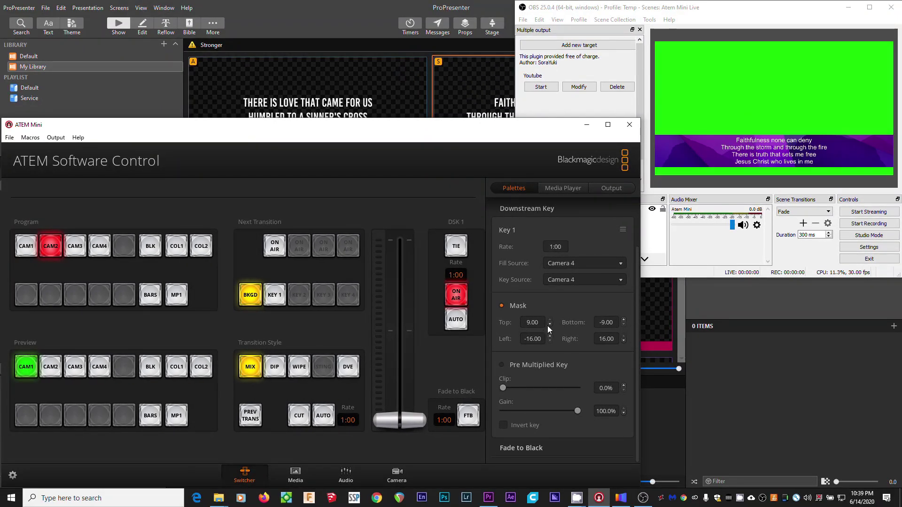
{"action": "type", "text": "3"}
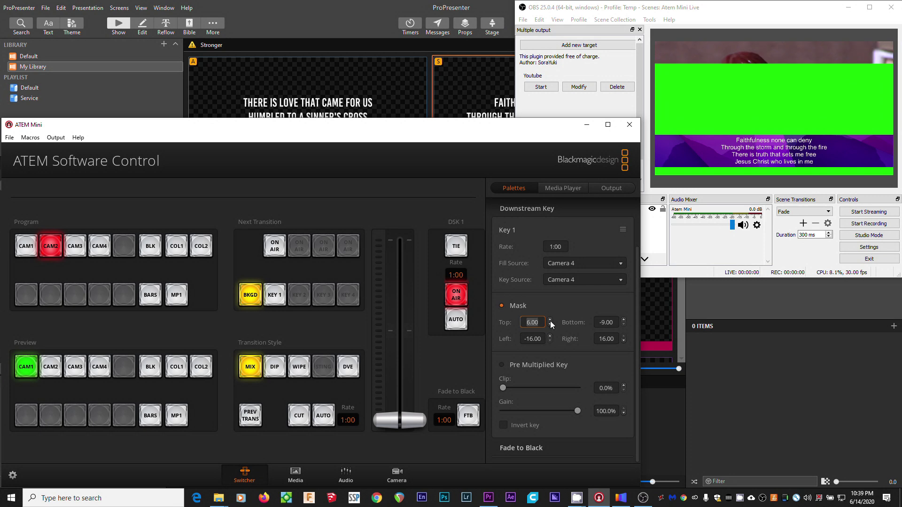
{"action": "scroll", "coordinate": [549, 323], "scroll_direction": "down", "scroll_amount": 6}
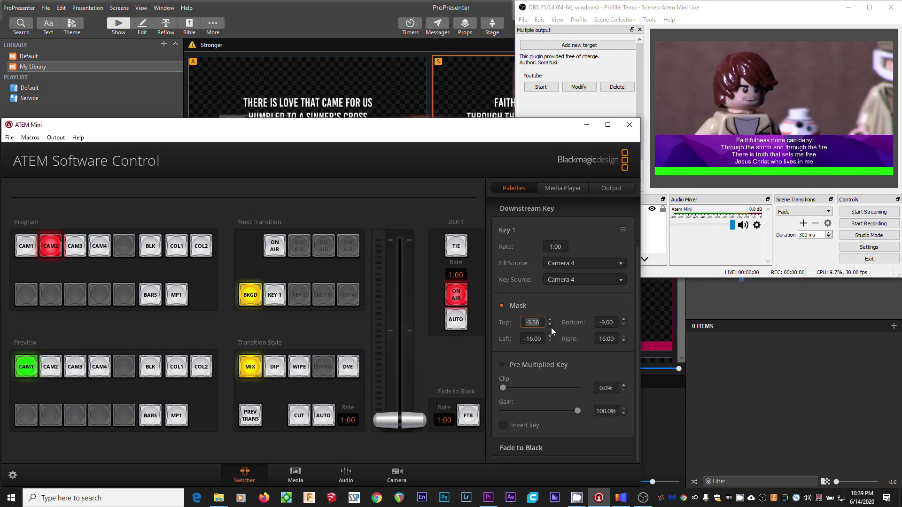
{"action": "scroll", "coordinate": [616, 322], "scroll_direction": "up", "scroll_amount": 2}
{"action": "scroll", "coordinate": [616, 322], "scroll_direction": "down", "scroll_amount": 1}
{"action": "scroll", "coordinate": [606, 339], "scroll_direction": "down", "scroll_amount": 2}
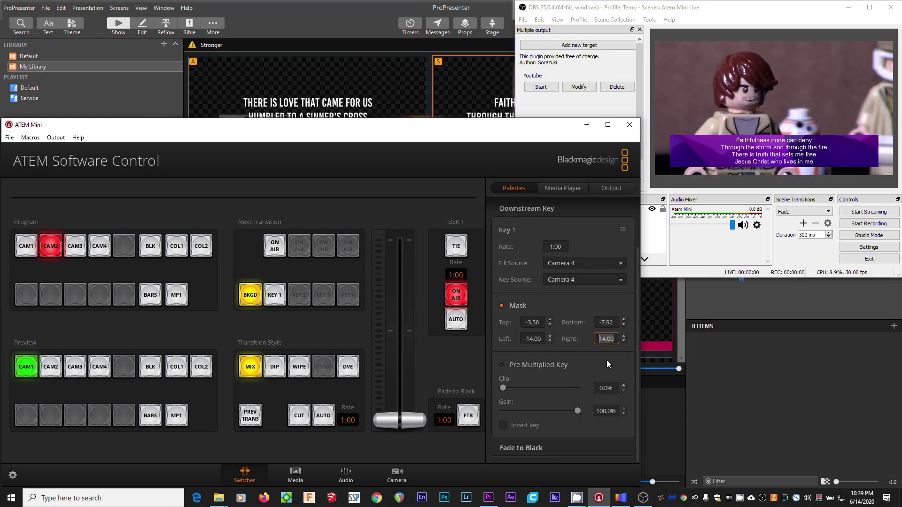